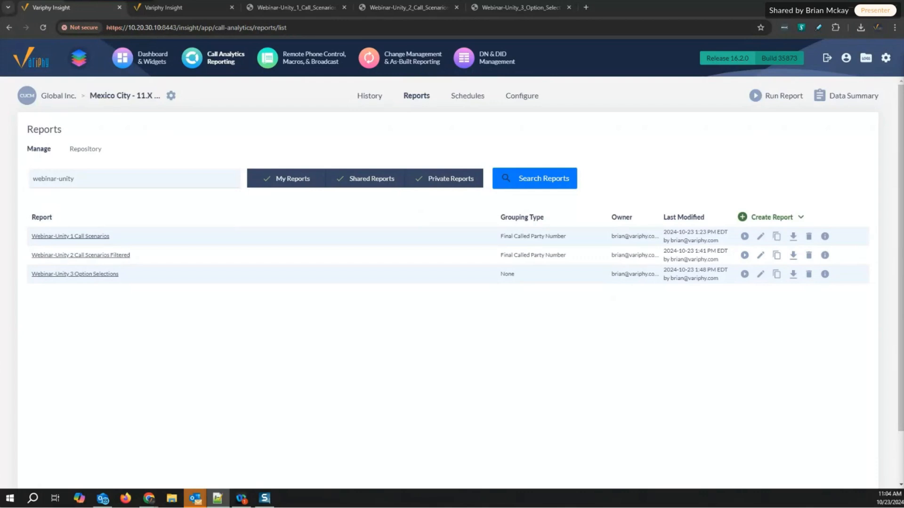
# Step: Check which features the App Launcher offers for Unity Connection 12 (CUC), cancel it, and return to the webinar-unity report list
pyautogui.click(186, 11)
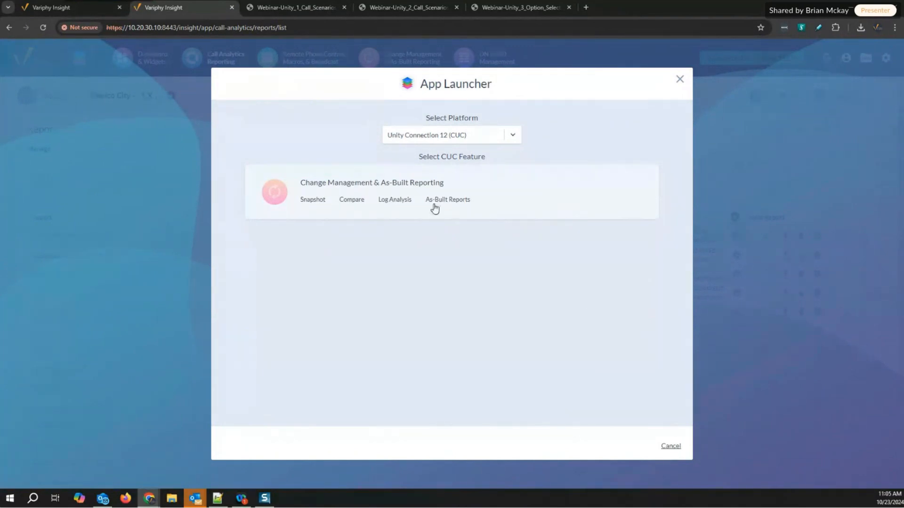
pyautogui.click(671, 449)
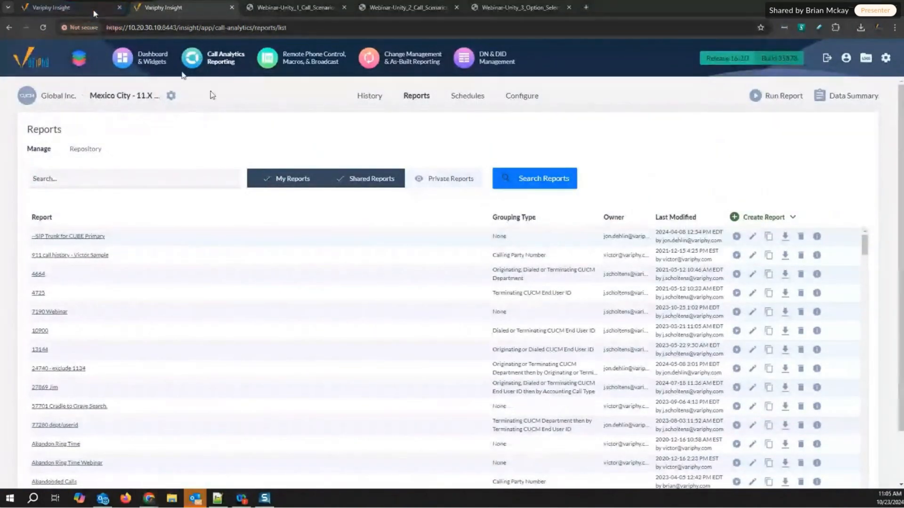
pyautogui.click(73, 10)
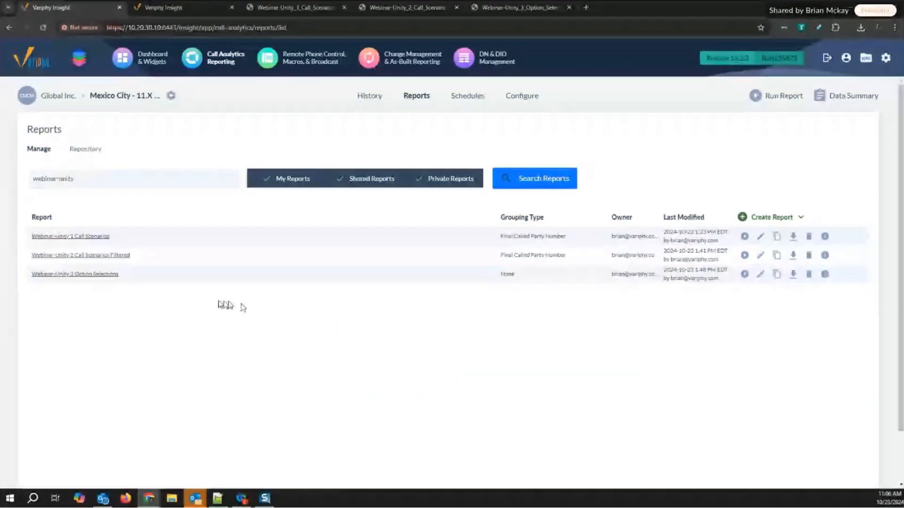
# Step: Review the Webinar-Unity 1 Call Scenarios report's search sets, grouping, call history and complete call sequence settings, and save the report
pyautogui.click(94, 235)
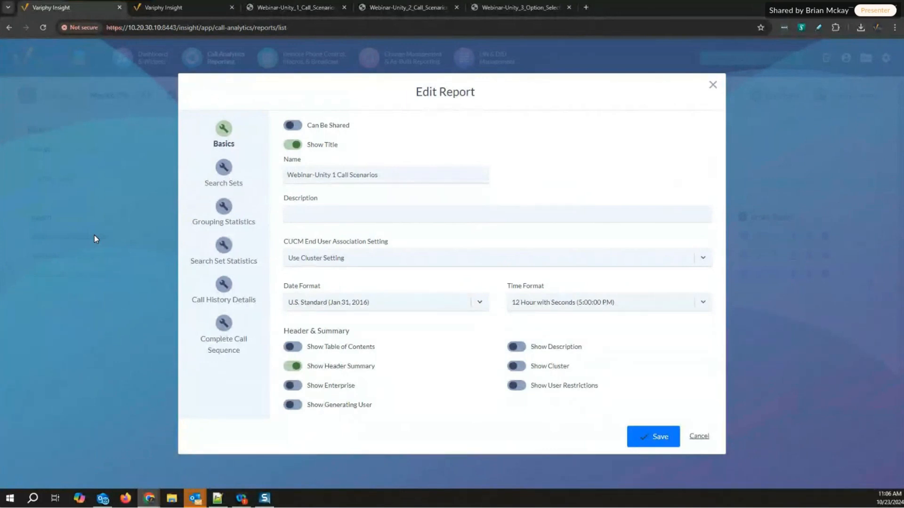
pyautogui.click(222, 181)
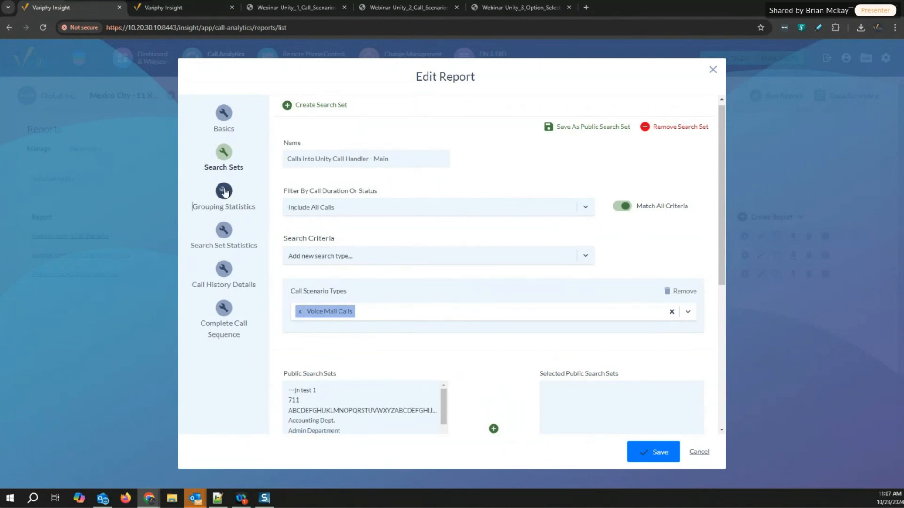
pyautogui.click(224, 191)
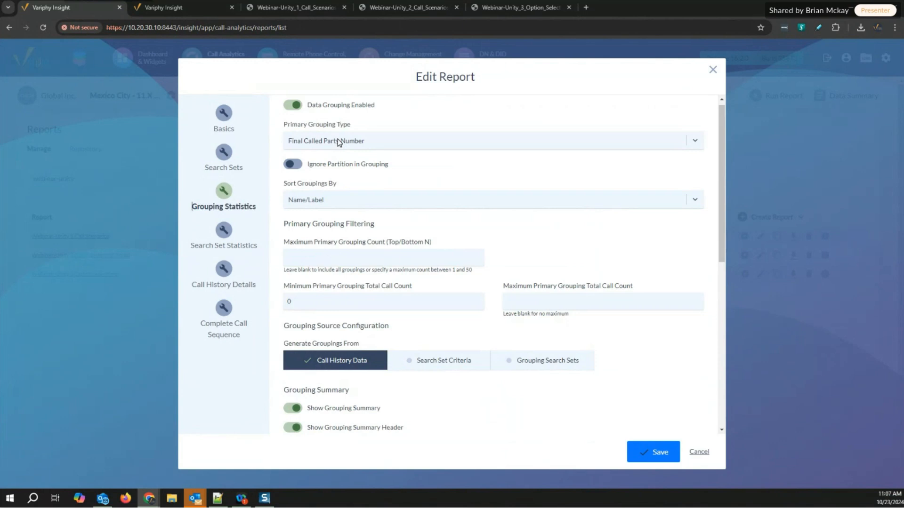
pyautogui.click(225, 269)
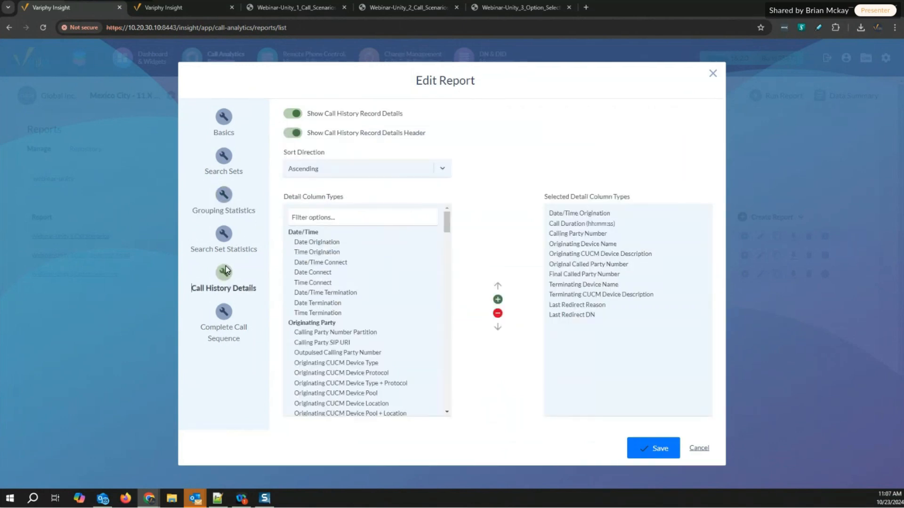
pyautogui.click(225, 313)
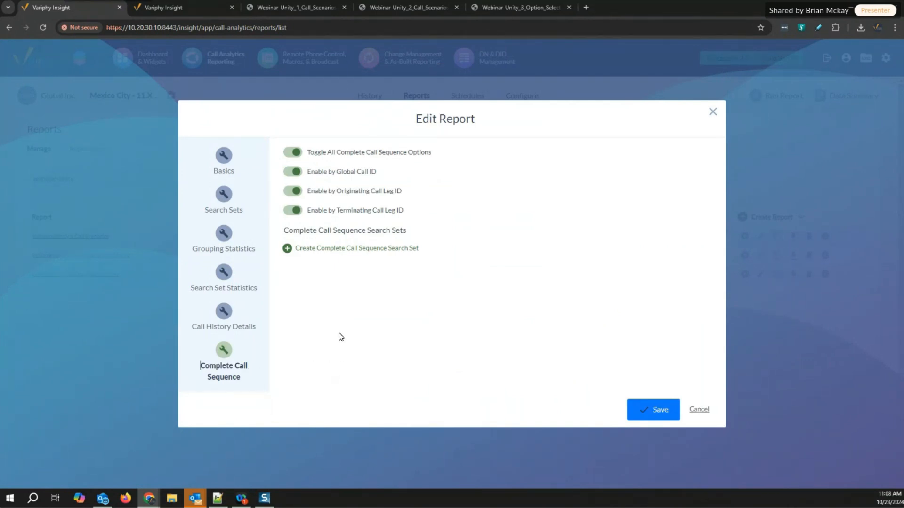
pyautogui.click(648, 413)
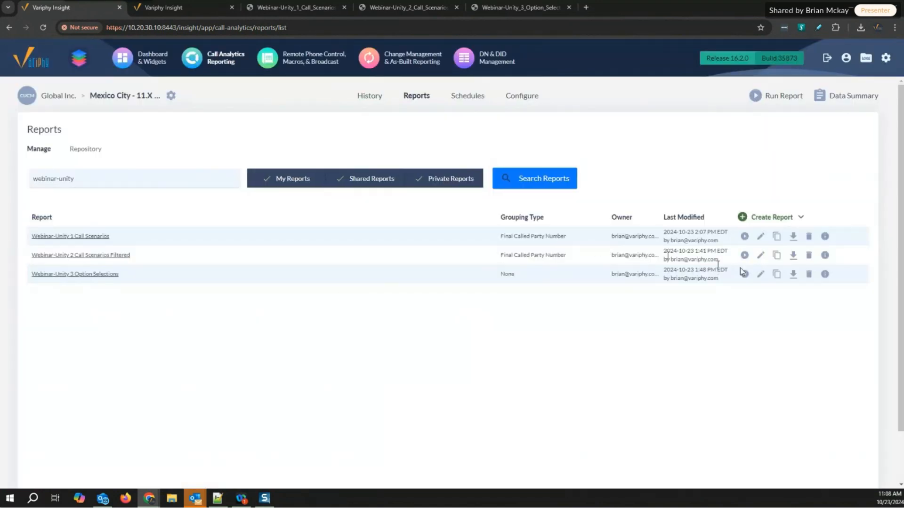
# Step: Run the Webinar-Unity 1 Call Scenarios report as an HTML download for the previous week, all day, in the America/Los_Angeles time zone
pyautogui.click(744, 237)
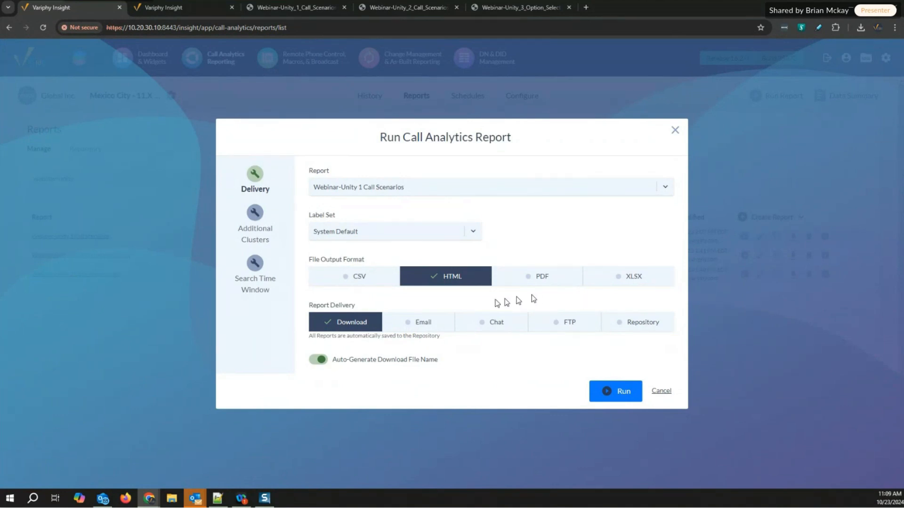
pyautogui.click(258, 265)
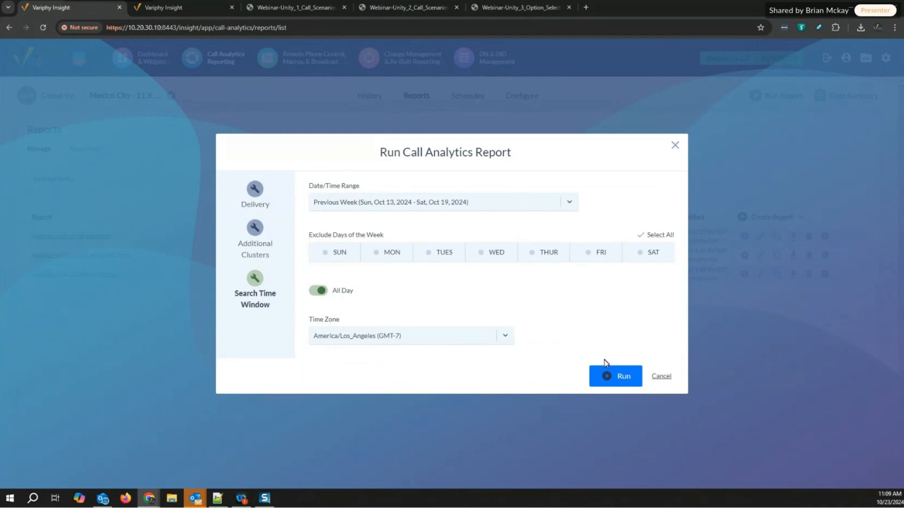
pyautogui.click(612, 376)
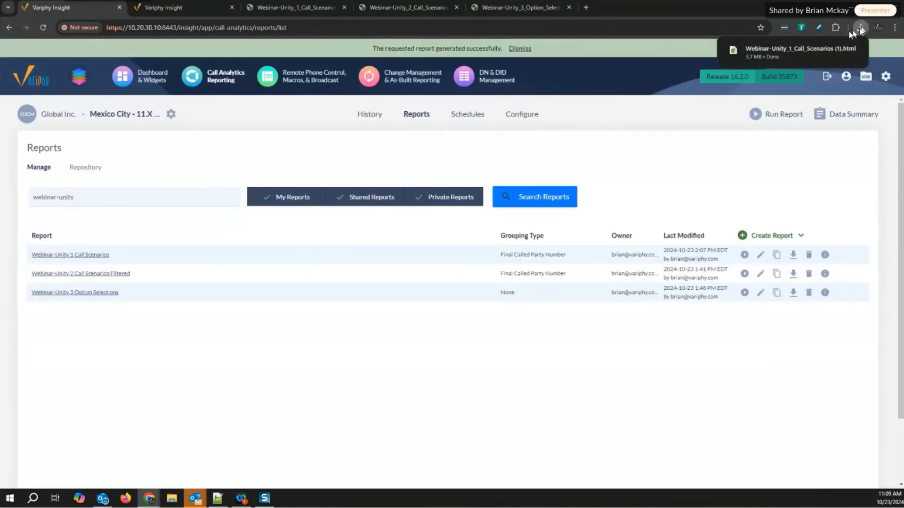
# Step: Open the downloaded Webinar-Unity_1_Call_Scenarios (1).html report and close the duplicate Variphy Insight browser tab
pyautogui.click(791, 53)
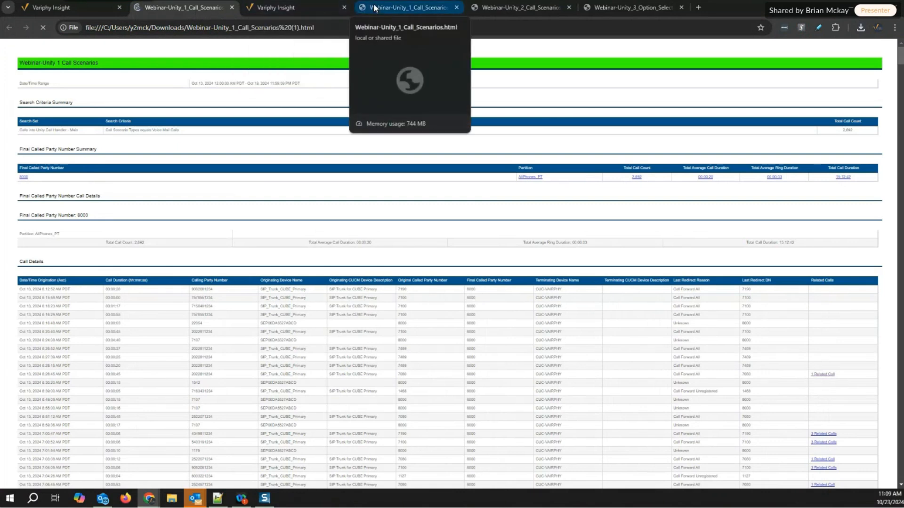
pyautogui.click(344, 8)
pyautogui.click(201, 14)
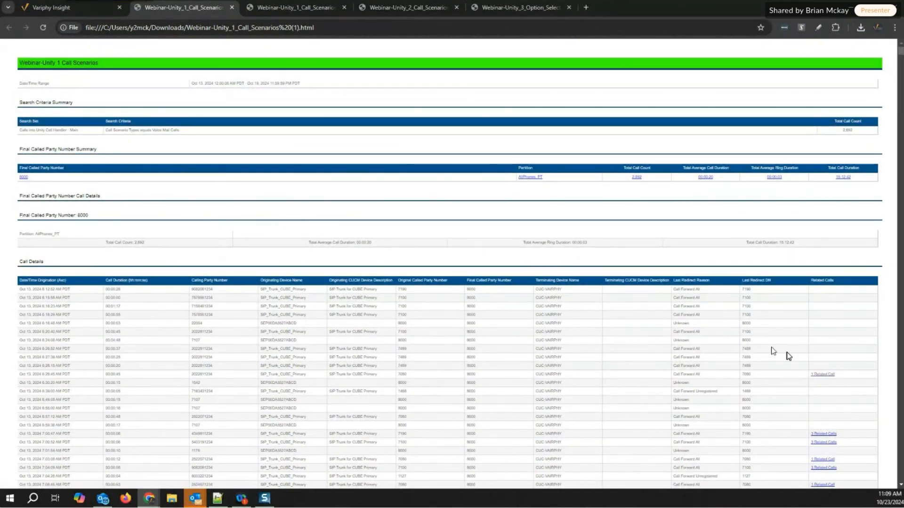
# Step: Examine the report's final called party summary and its Call Details table, including the redirect and related calls columns
pyautogui.scroll(-1, 840, 383)
pyautogui.scroll(-2, 841, 383)
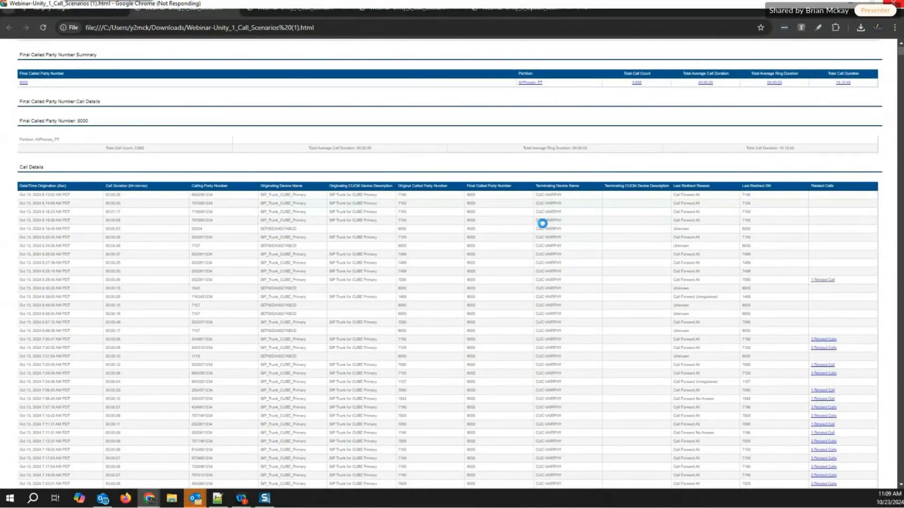
pyautogui.scroll(-1, 542, 223)
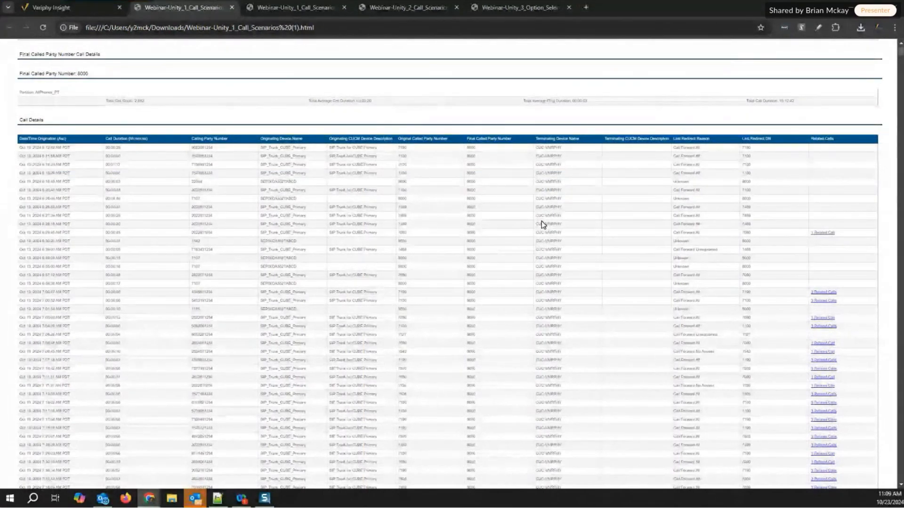
pyautogui.scroll(-2, 542, 224)
pyautogui.scroll(2, 659, 271)
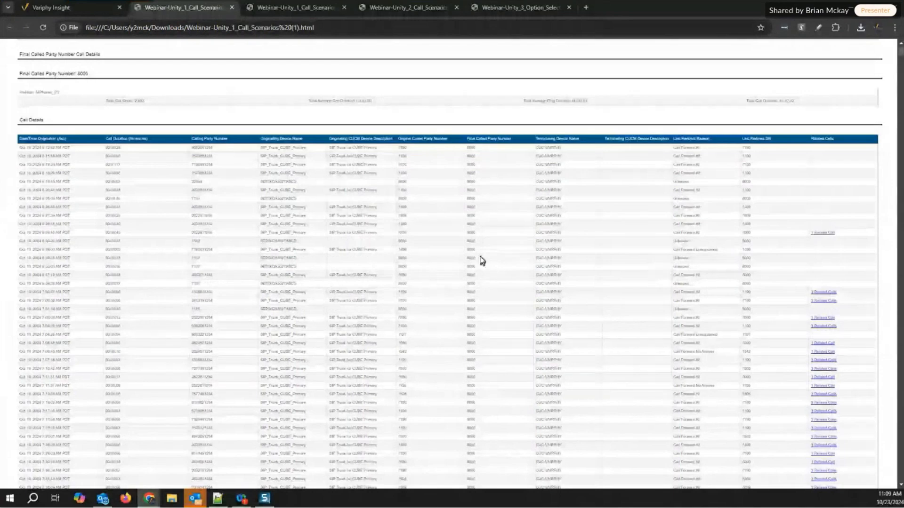
pyautogui.scroll(3, 480, 259)
pyautogui.scroll(-4, 540, 254)
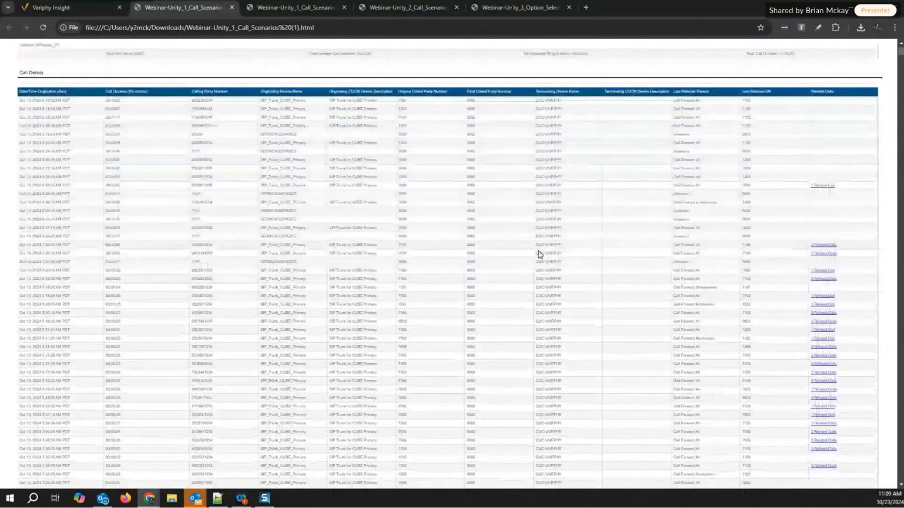
pyautogui.scroll(-1, 538, 254)
pyautogui.scroll(2, 538, 252)
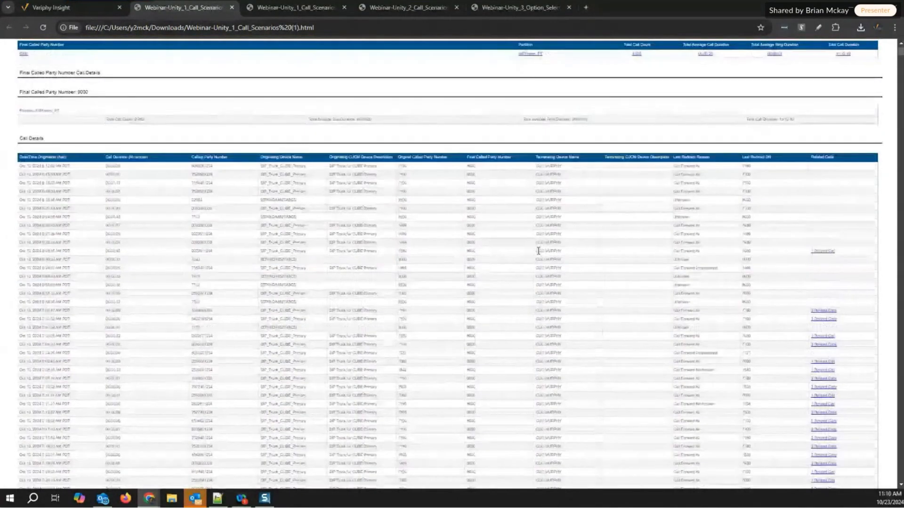
pyautogui.scroll(1, 538, 250)
pyautogui.scroll(-10, 549, 216)
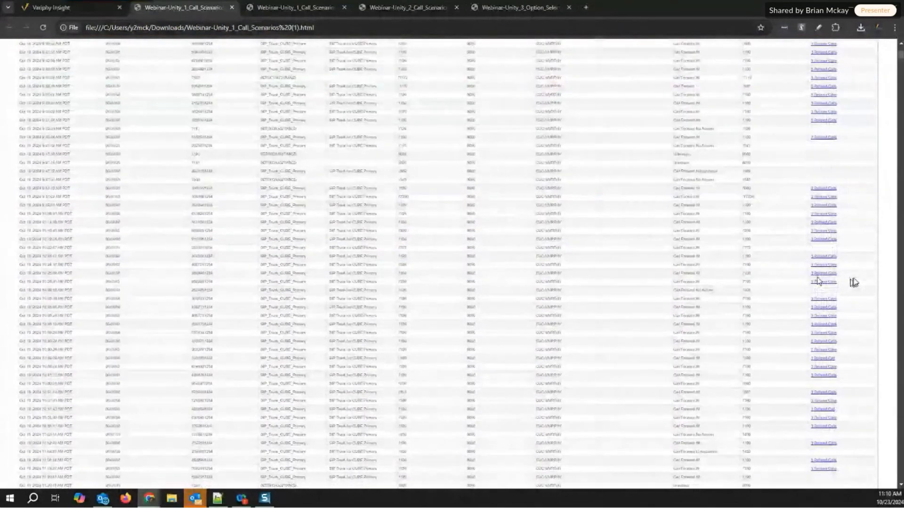
pyautogui.scroll(15, 818, 281)
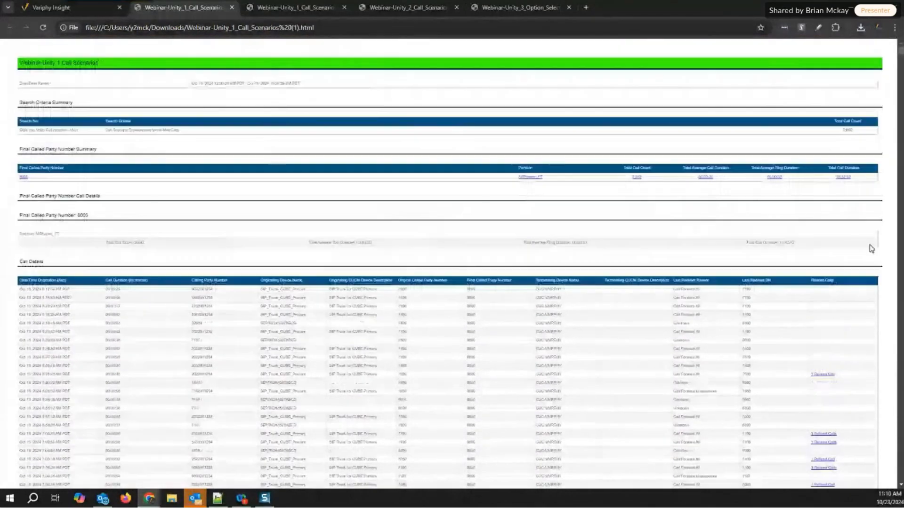
# Step: Follow the first related call link in the Call Details table and look through the complete call sequences up to sequence 45
pyautogui.click(825, 375)
pyautogui.scroll(4, 756, 249)
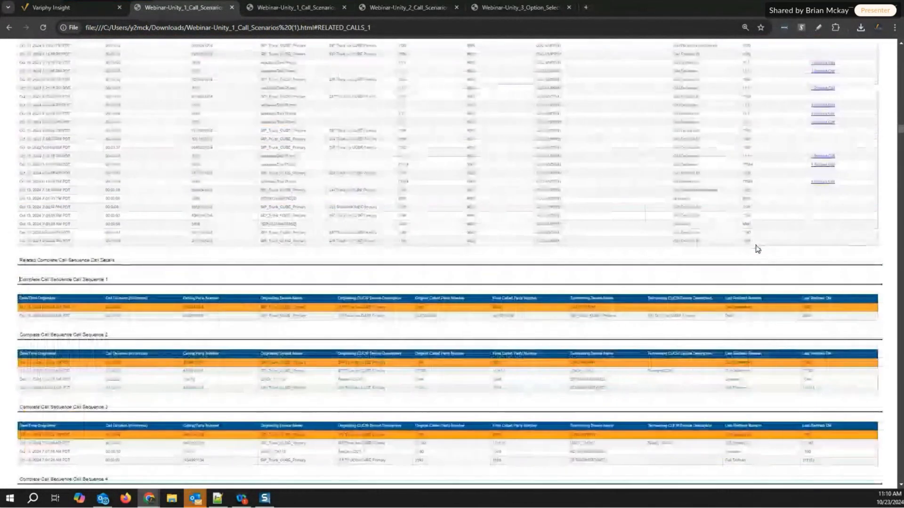
pyautogui.scroll(-10, 757, 249)
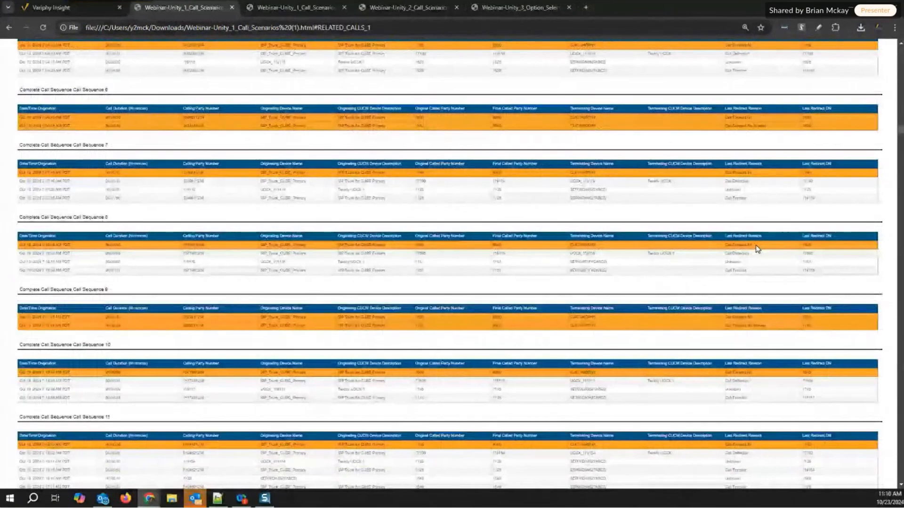
pyautogui.scroll(-9, 756, 250)
pyautogui.scroll(-9, 756, 249)
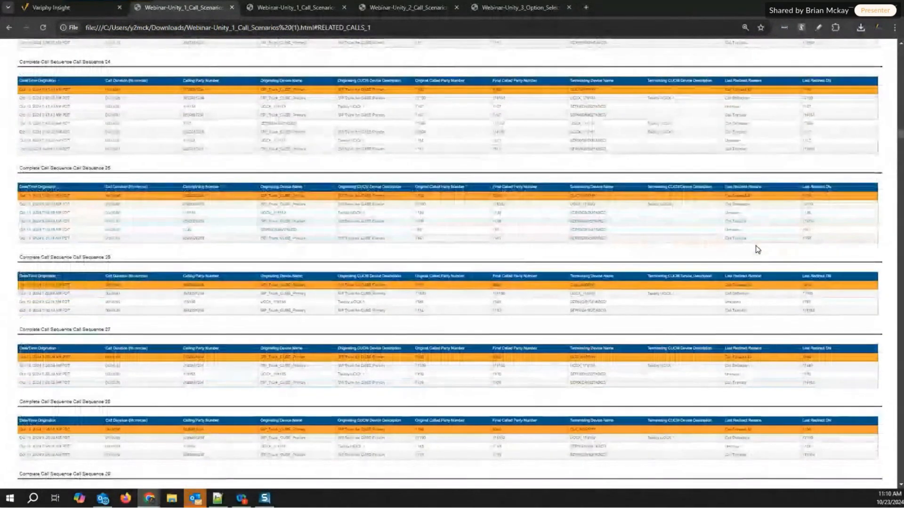
pyautogui.scroll(-9, 757, 250)
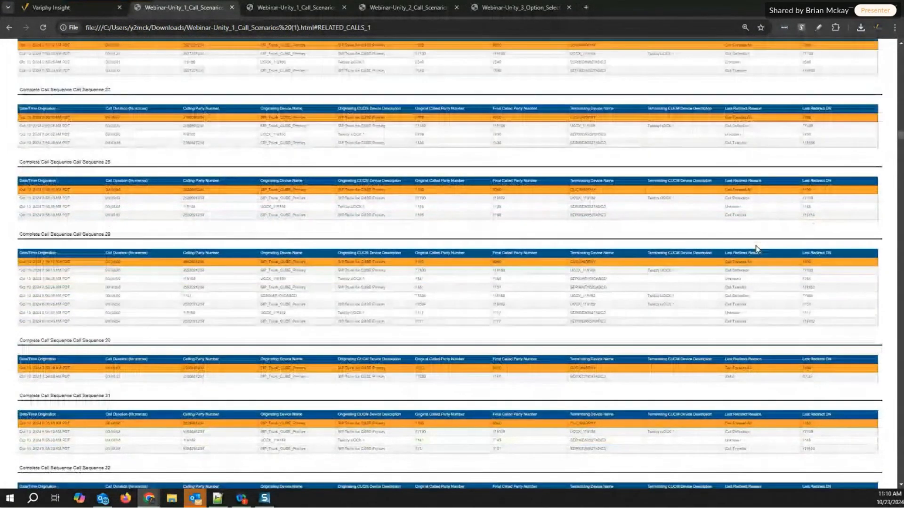
pyautogui.scroll(-9, 757, 249)
pyautogui.scroll(-9, 756, 250)
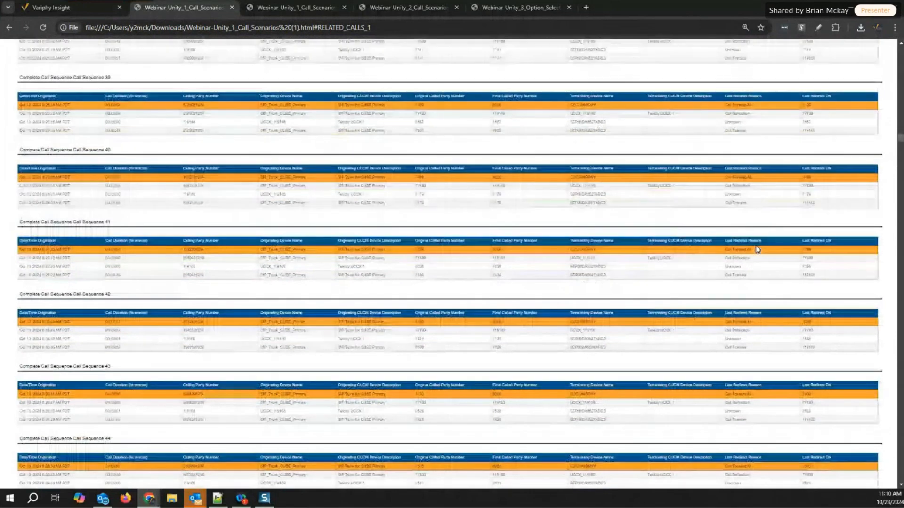
pyautogui.scroll(-4, 757, 249)
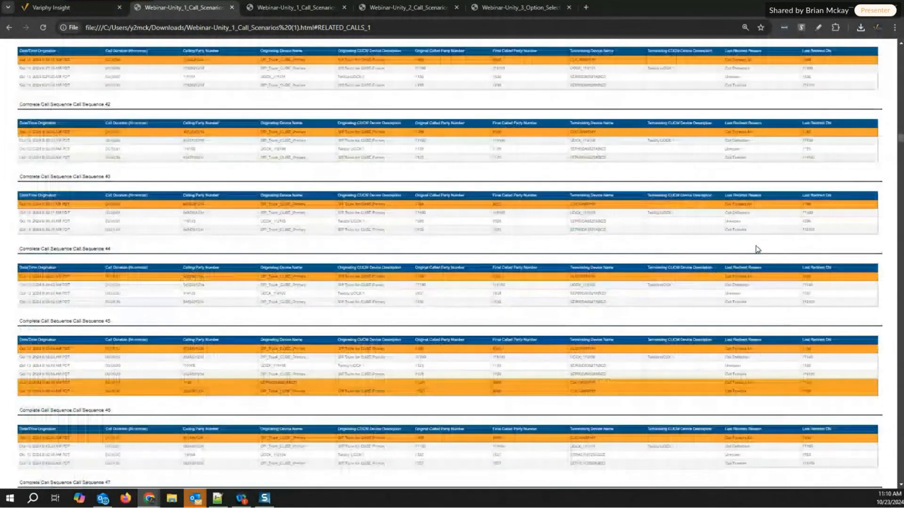
pyautogui.scroll(-1, 757, 250)
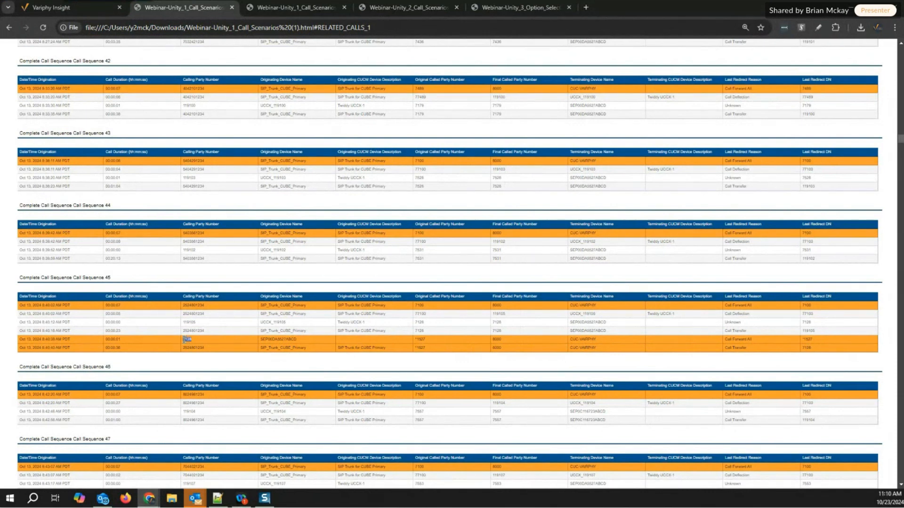
# Step: Examine Complete Call Sequence 45, highlighting the first call's calling party number and the originating device name of the second-to-last call
pyautogui.moveTo(263, 339); pyautogui.dragTo(289, 340)
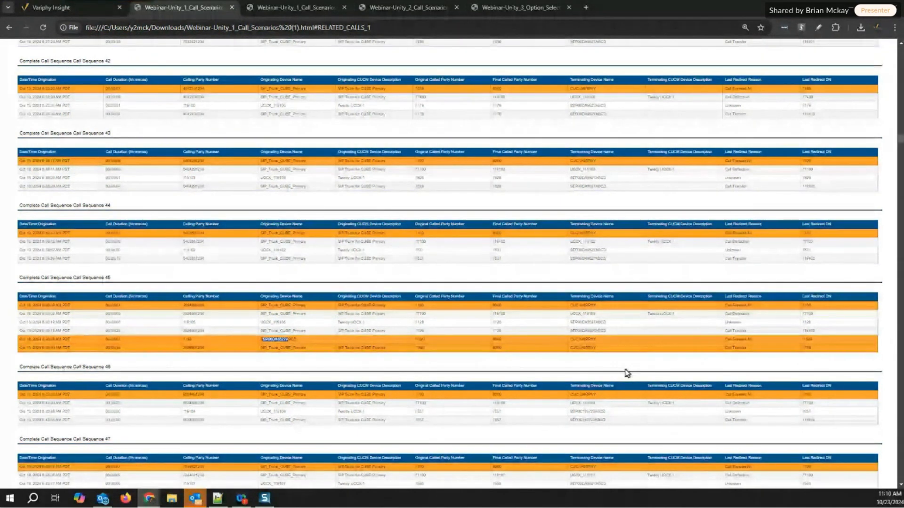
pyautogui.scroll(-2, 627, 374)
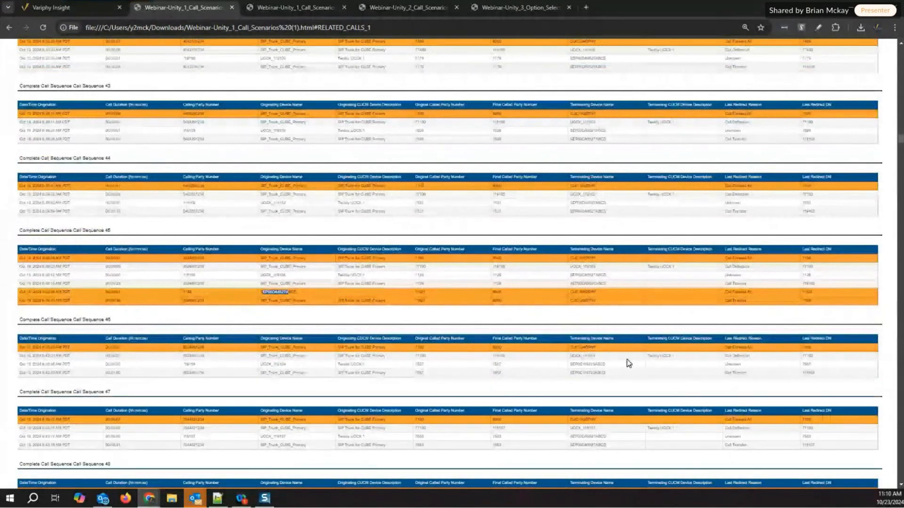
pyautogui.scroll(2, 626, 363)
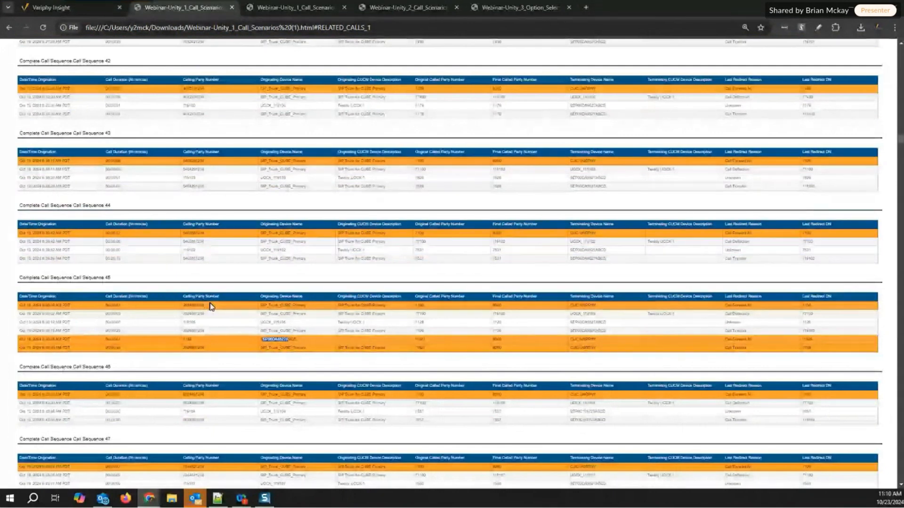
pyautogui.moveTo(212, 306); pyautogui.dragTo(178, 310)
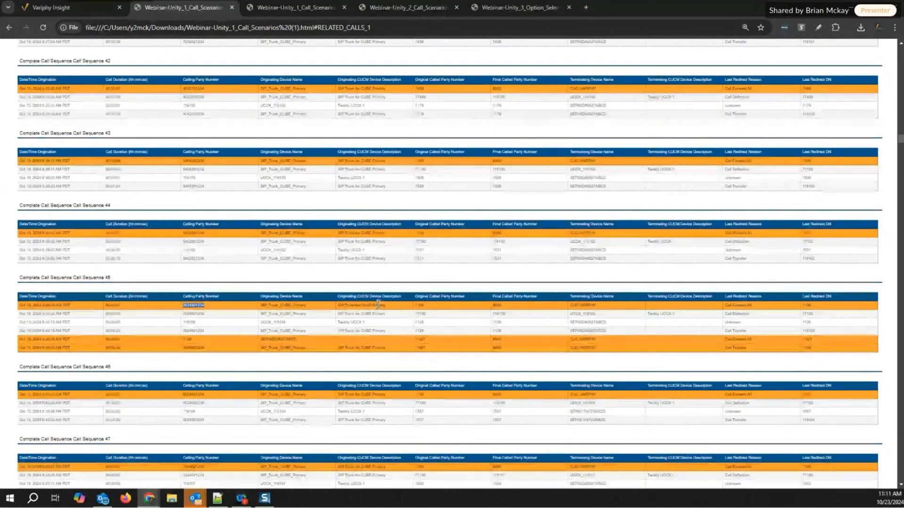
pyautogui.scroll(5, 283, 346)
pyautogui.scroll(-3, 206, 367)
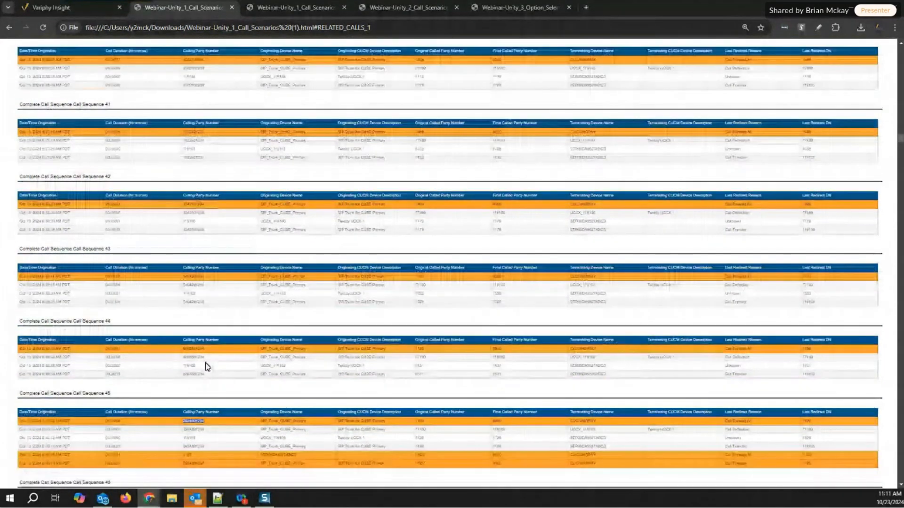
pyautogui.scroll(-1, 207, 372)
pyautogui.scroll(-1, 229, 402)
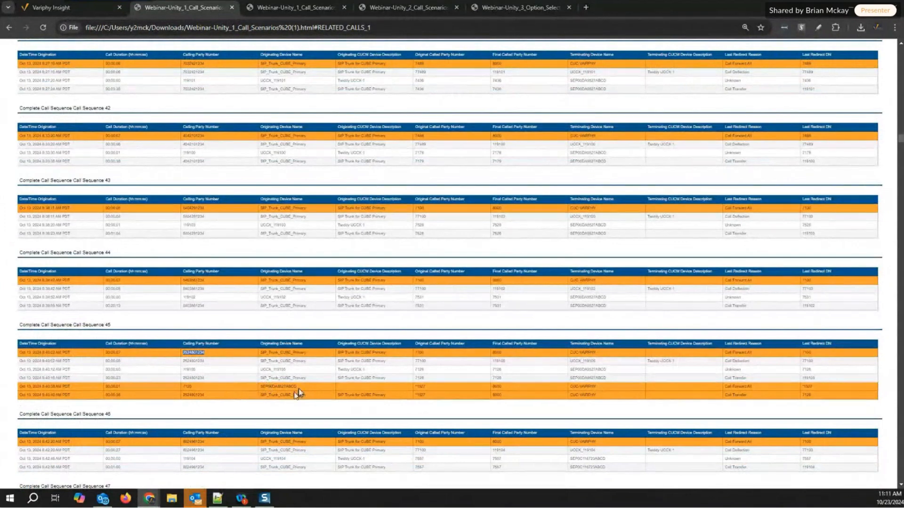
pyautogui.moveTo(298, 385); pyautogui.dragTo(256, 385)
pyautogui.scroll(-10, 243, 346)
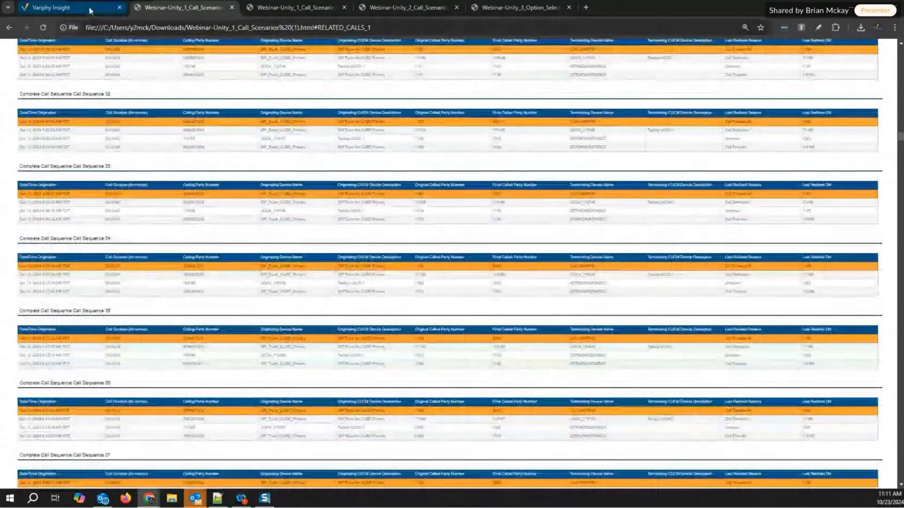
# Step: Review the Webinar-Unity 2 Call Scenarios Filtered report's search set, grouping statistics and call history detail settings, and save the report
pyautogui.click(89, 8)
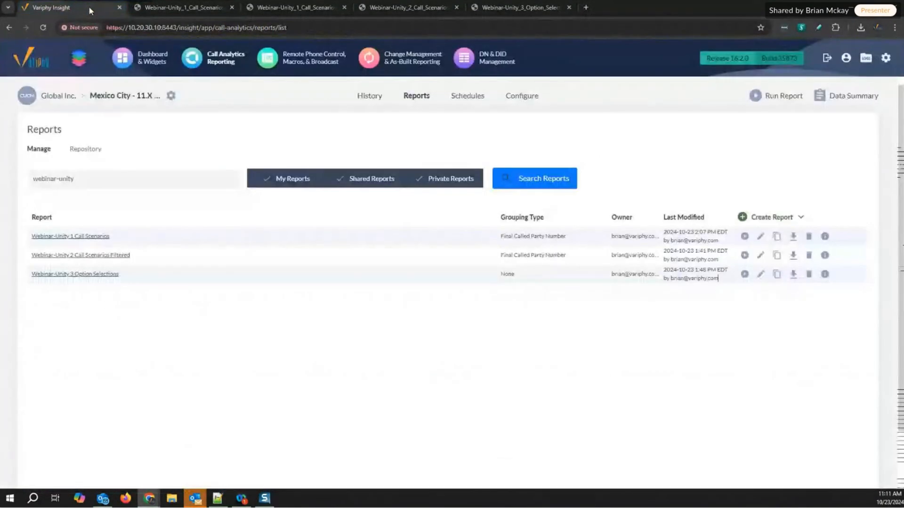
pyautogui.click(113, 259)
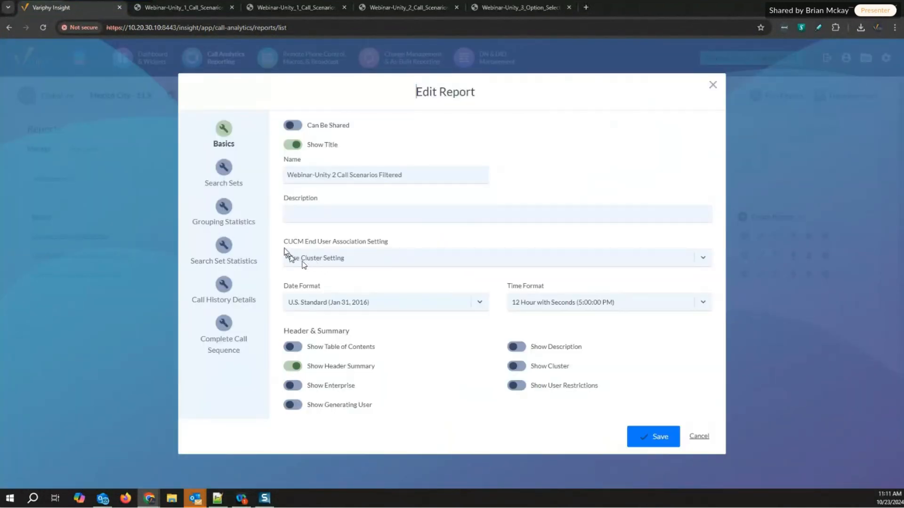
pyautogui.click(230, 173)
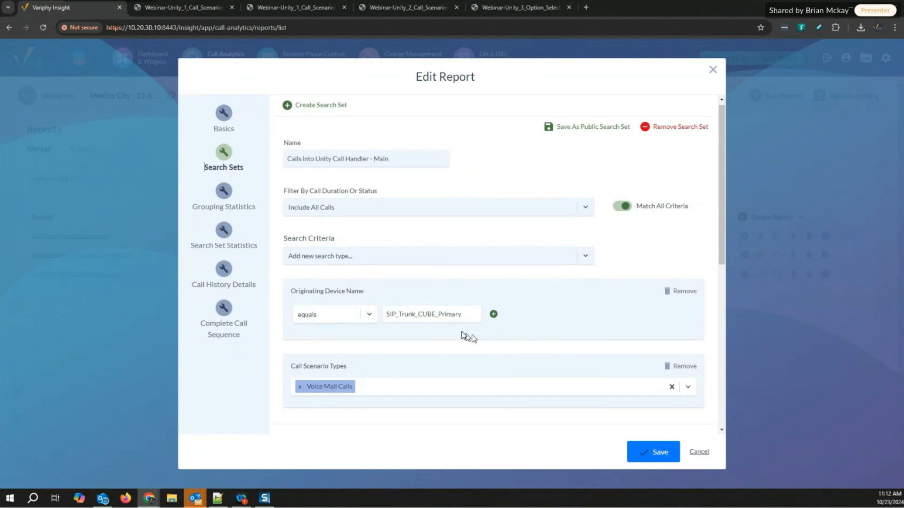
pyautogui.click(225, 191)
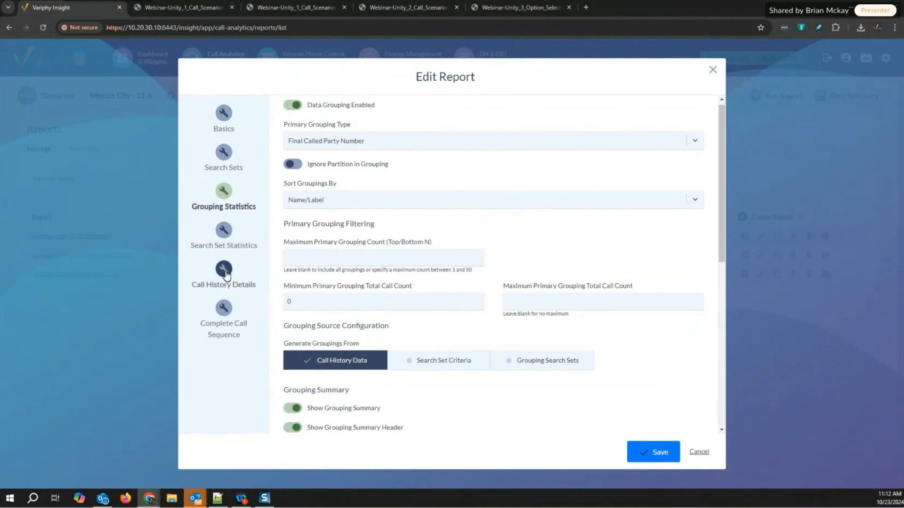
pyautogui.click(226, 274)
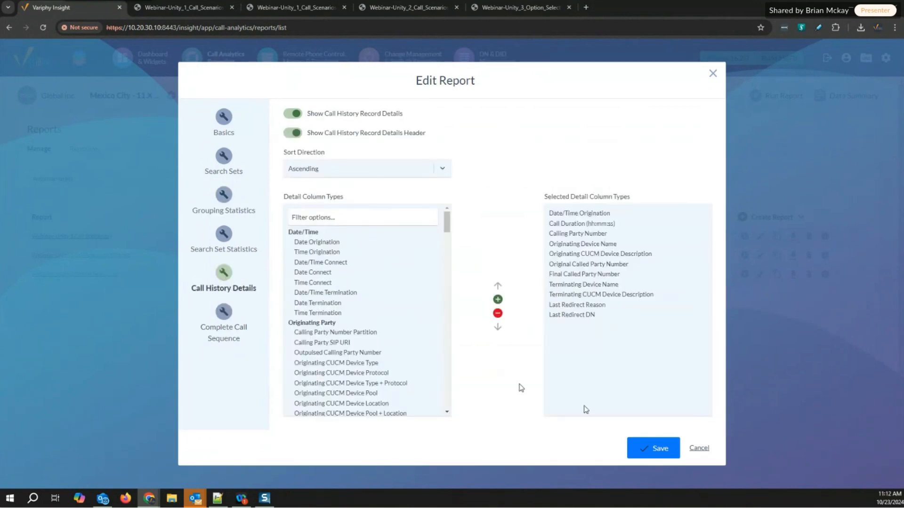
pyautogui.click(651, 451)
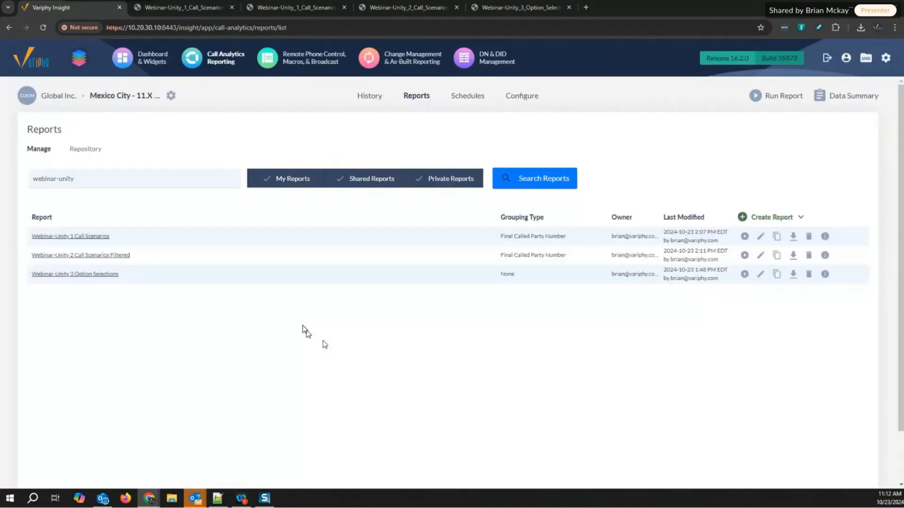
# Step: Run the Webinar-Unity 2 Call Scenarios Filtered report as an HTML download and open the downloaded Webinar-Unity_2_Call_Scenarios_Filtered (2).html
pyautogui.click(745, 255)
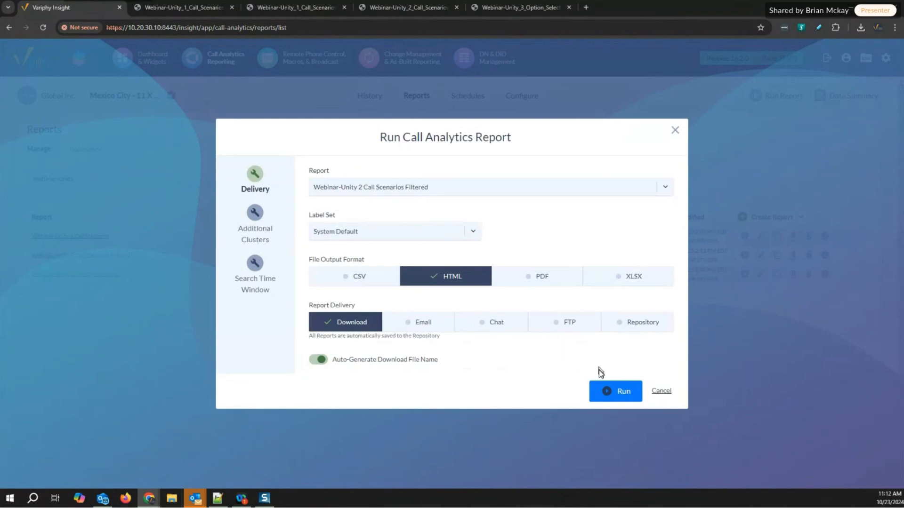
pyautogui.click(610, 391)
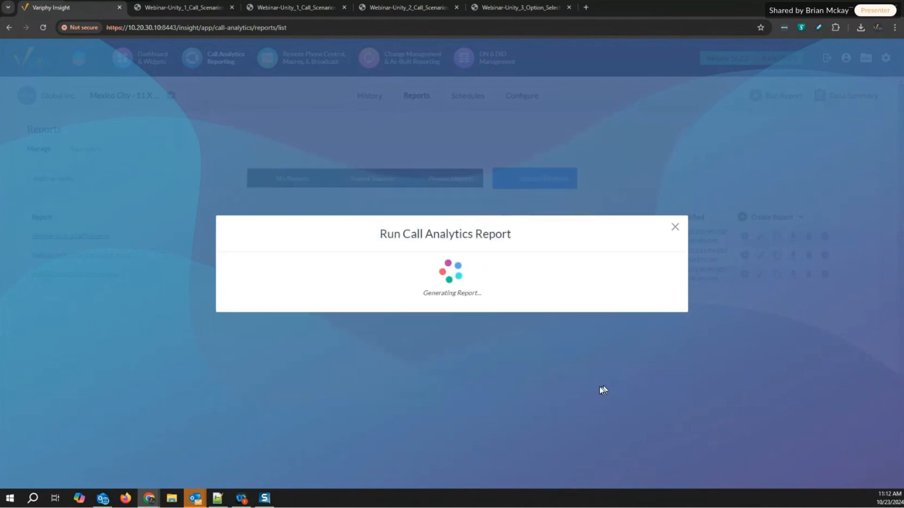
pyautogui.click(188, 8)
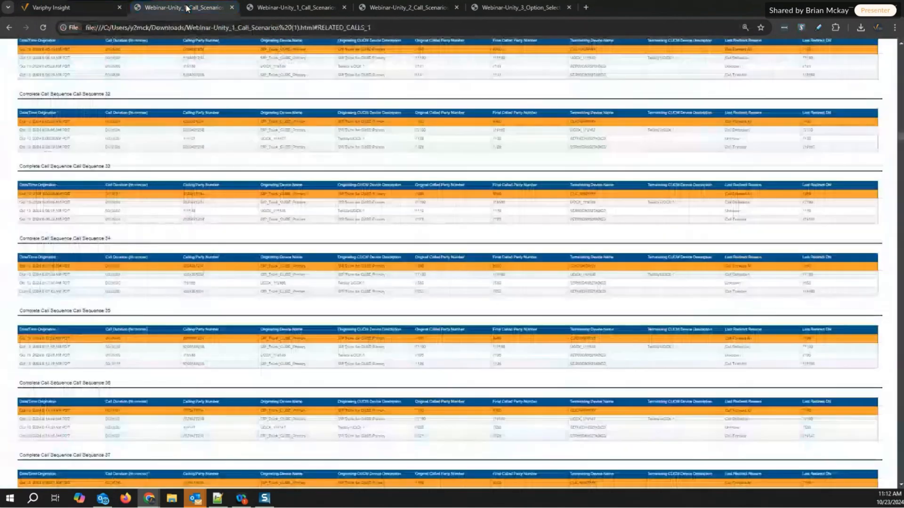
pyautogui.click(895, 28)
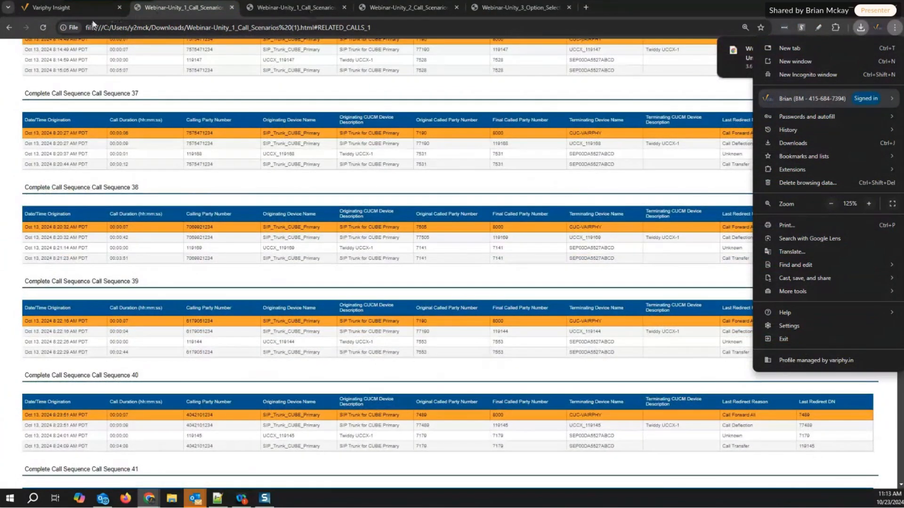
pyautogui.click(86, 7)
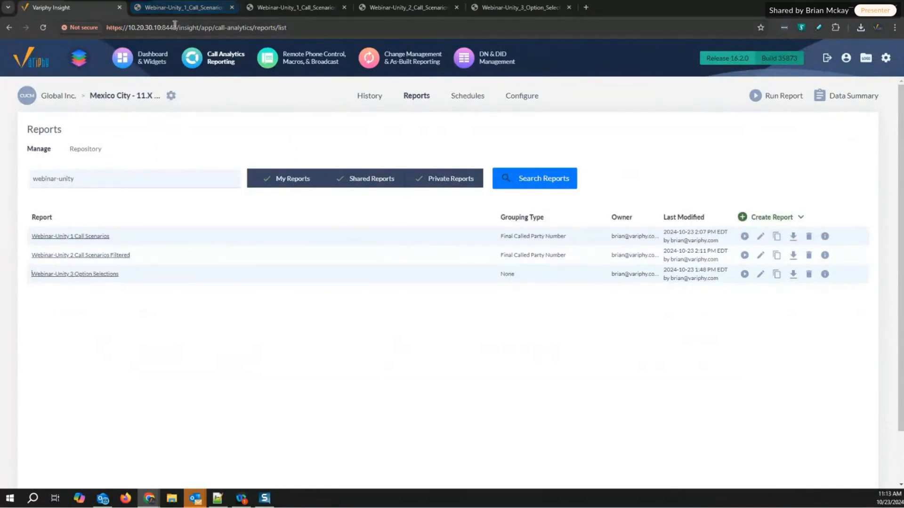
pyautogui.click(862, 29)
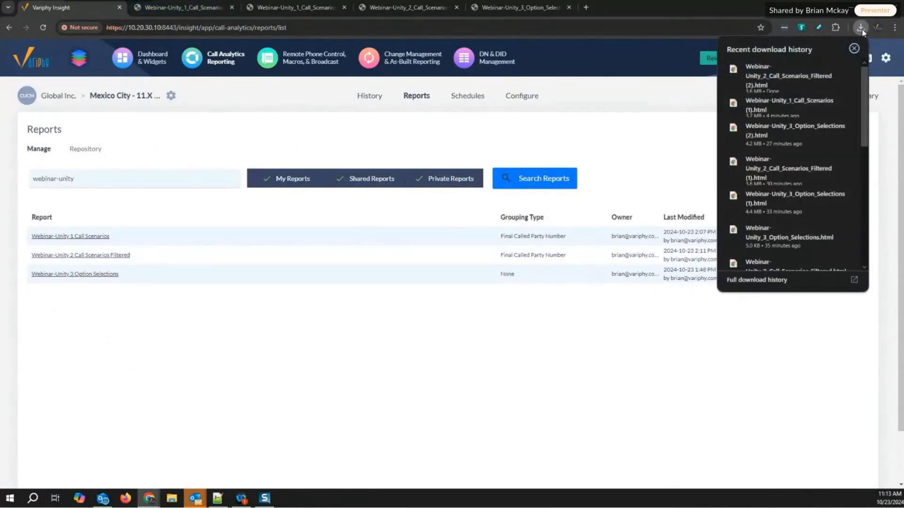
pyautogui.click(775, 81)
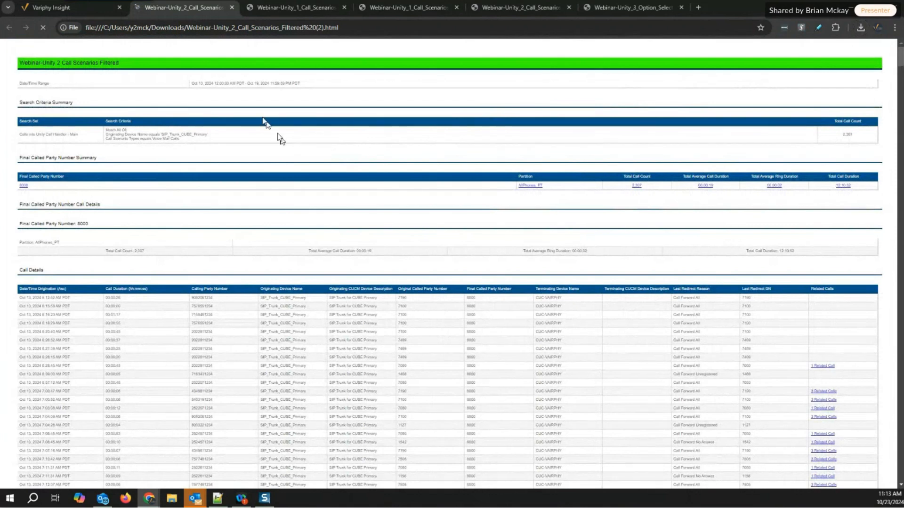
# Step: Compare the total call count in the Final Called Party Number Summary of the Webinar-Unity 1 report with that of the filtered Webinar-Unity 2 report
pyautogui.click(895, 28)
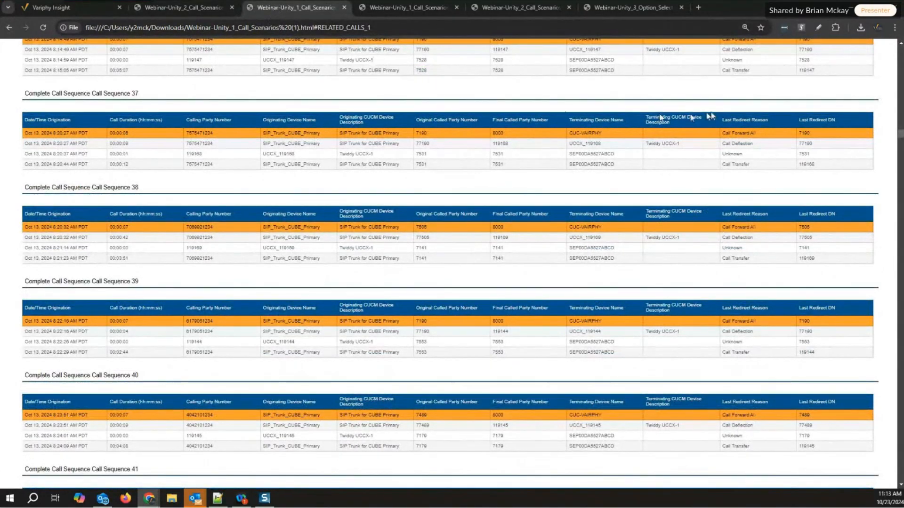
pyautogui.moveTo(902, 134); pyautogui.dragTo(901, 126)
pyautogui.moveTo(901, 98); pyautogui.dragTo(901, 50)
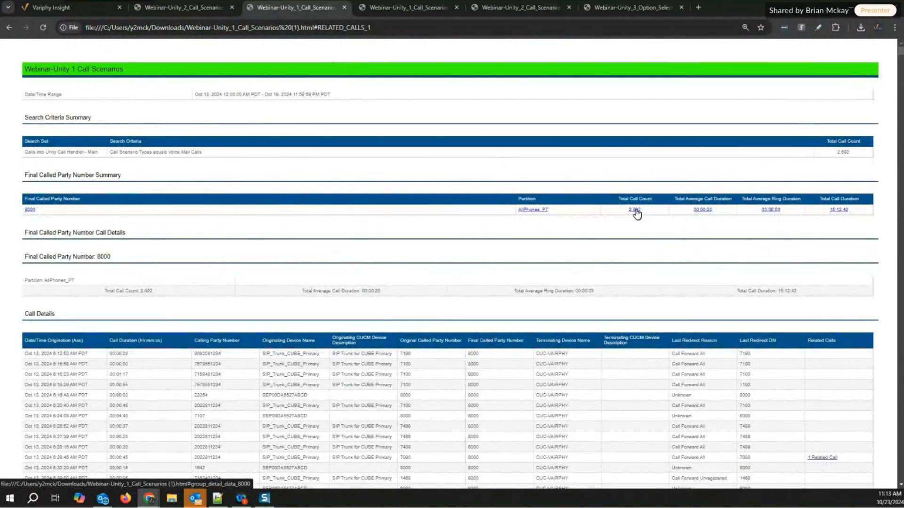
pyautogui.click(188, 7)
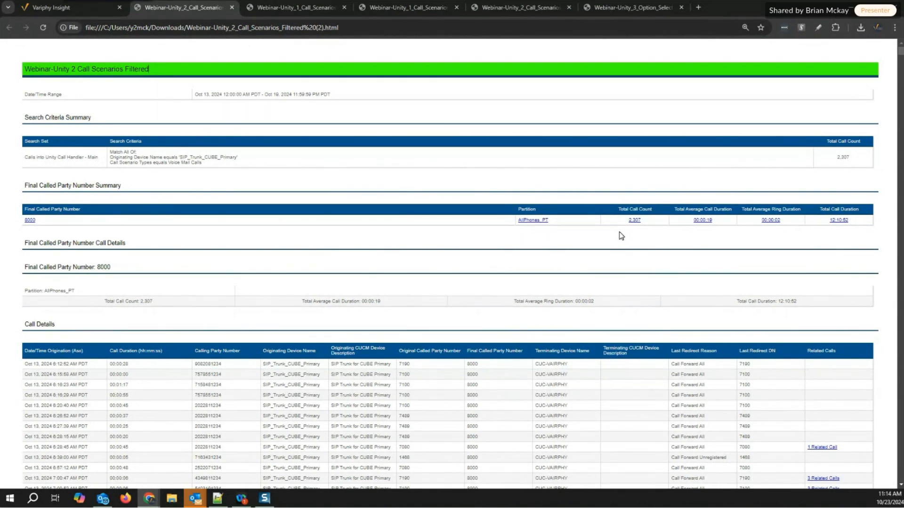
# Step: Follow a related calls link in the filtered report's Call Details table and examine the first complete call sequences and their redirect reasons
pyautogui.scroll(-1, 800, 415)
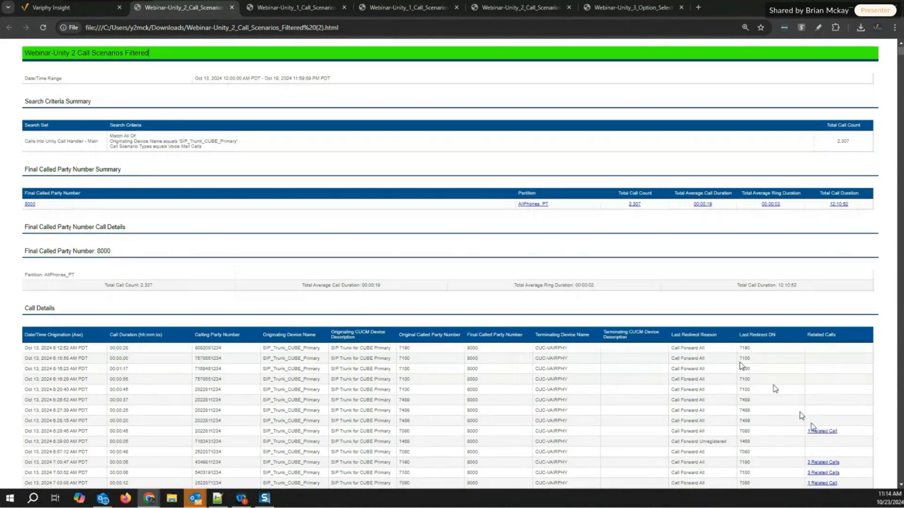
pyautogui.click(823, 432)
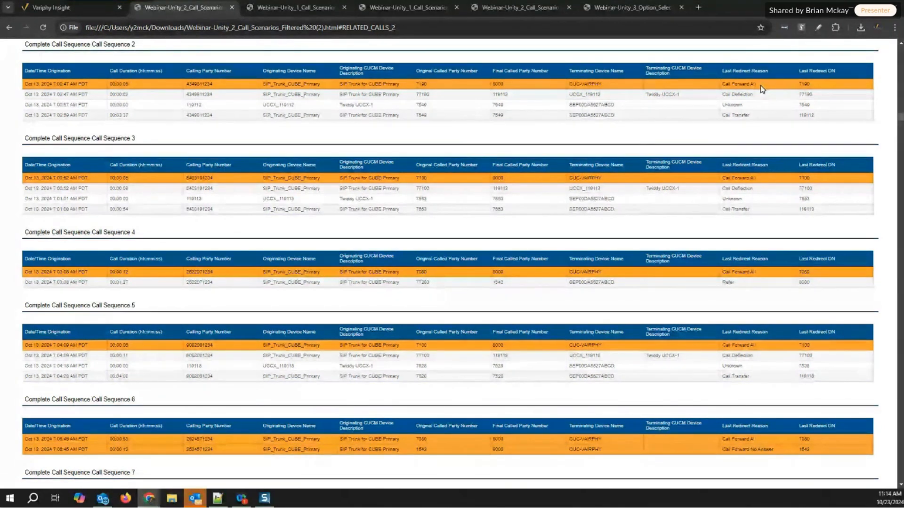
pyautogui.scroll(1, 770, 142)
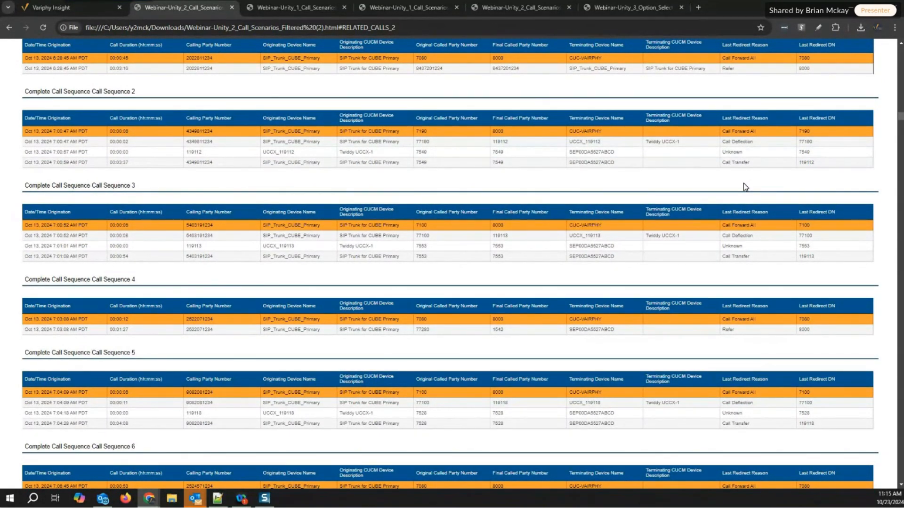
pyautogui.scroll(-1, 744, 186)
pyautogui.scroll(2, 744, 185)
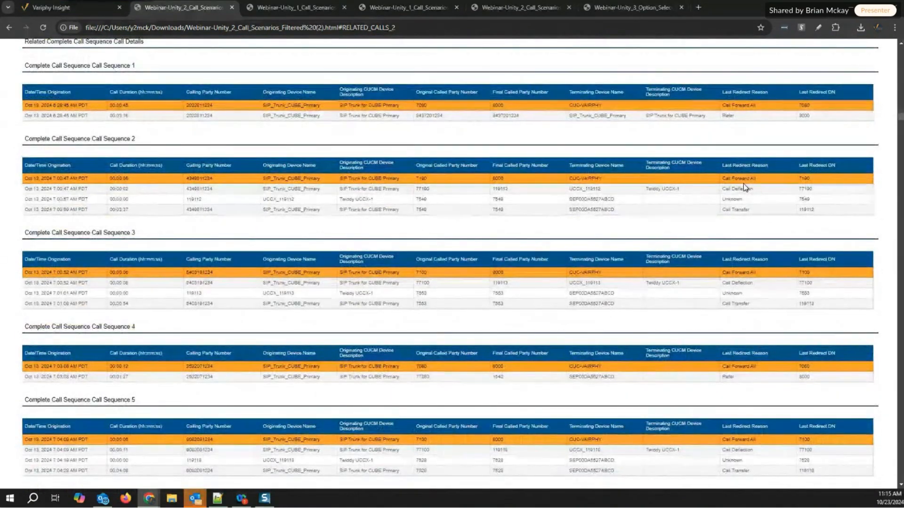
# Step: Open the Webinar-Unity 3 Option Selections report for editing and review the originating device and call scenario criteria of its Unity Ports search set
pyautogui.click(86, 13)
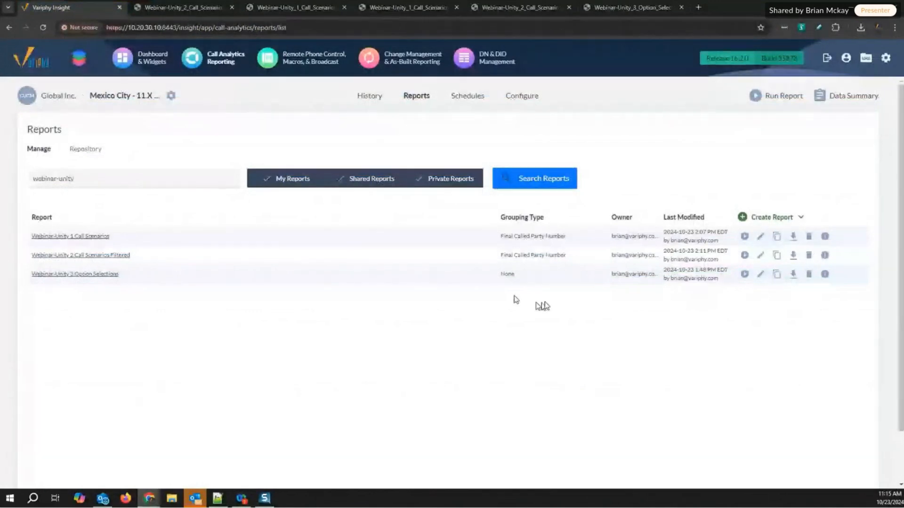
pyautogui.click(93, 276)
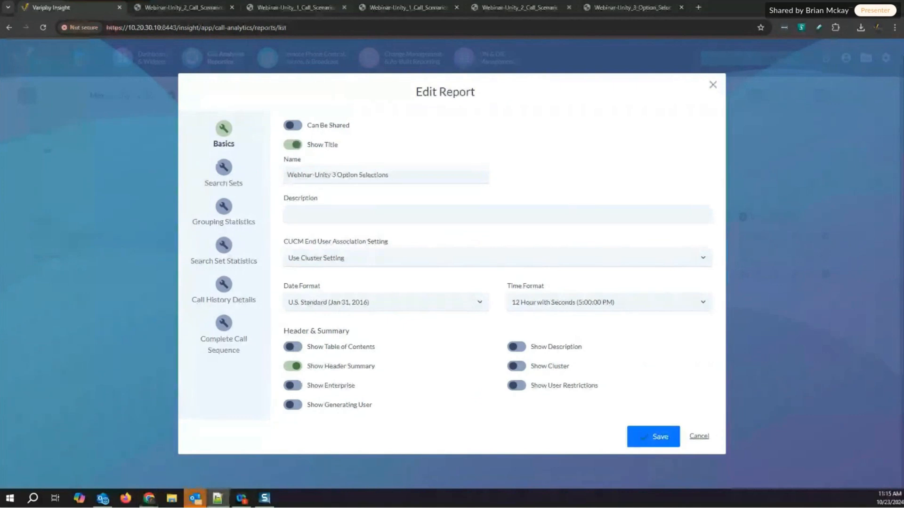
pyautogui.click(223, 168)
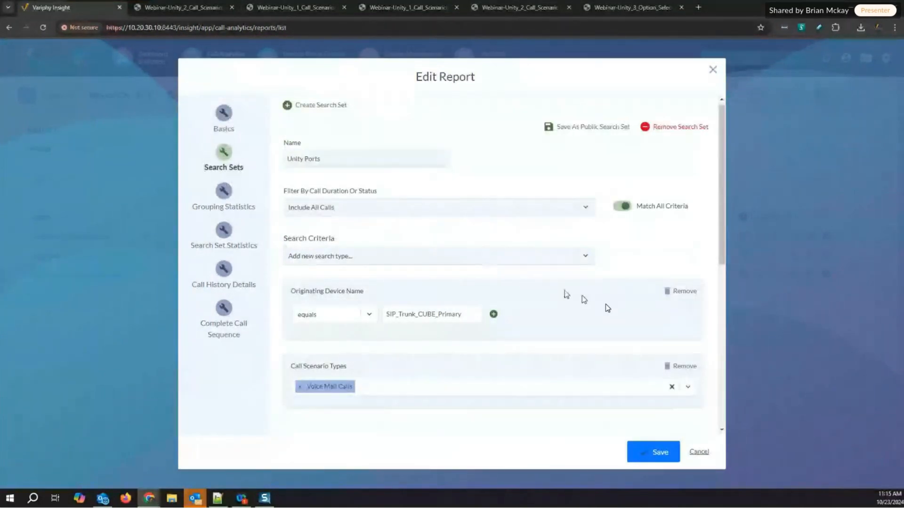
pyautogui.scroll(1, 635, 271)
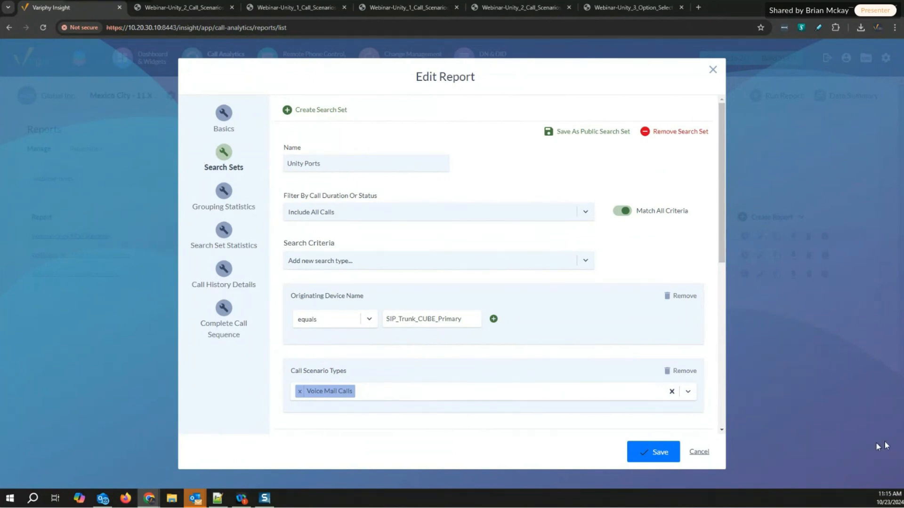
pyautogui.click(224, 310)
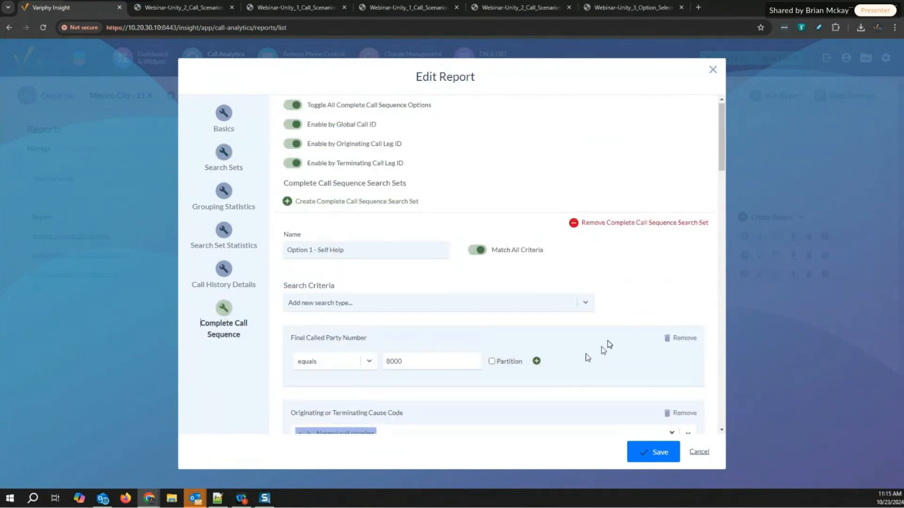
pyautogui.click(225, 153)
pyautogui.scroll(-2, 452, 321)
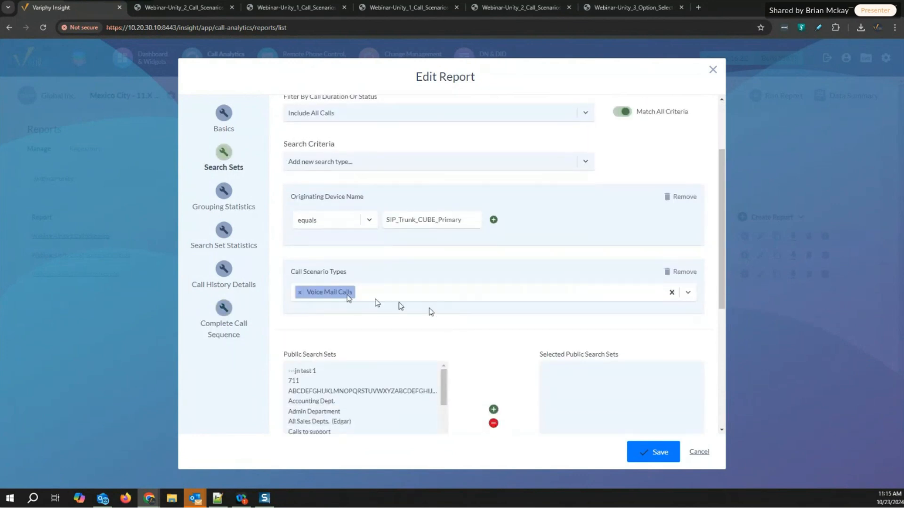
# Step: Check the report's search set statistics and turn off Show Call History Record Details
pyautogui.click(227, 238)
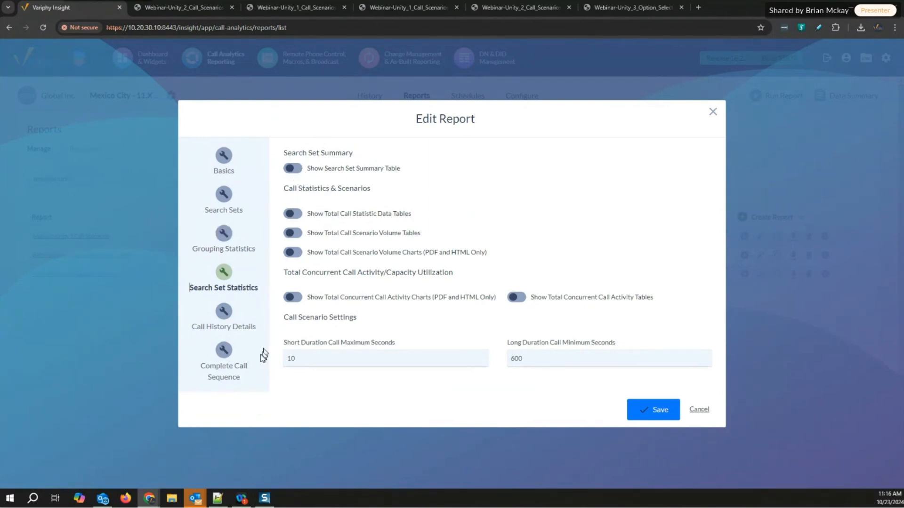
pyautogui.click(223, 314)
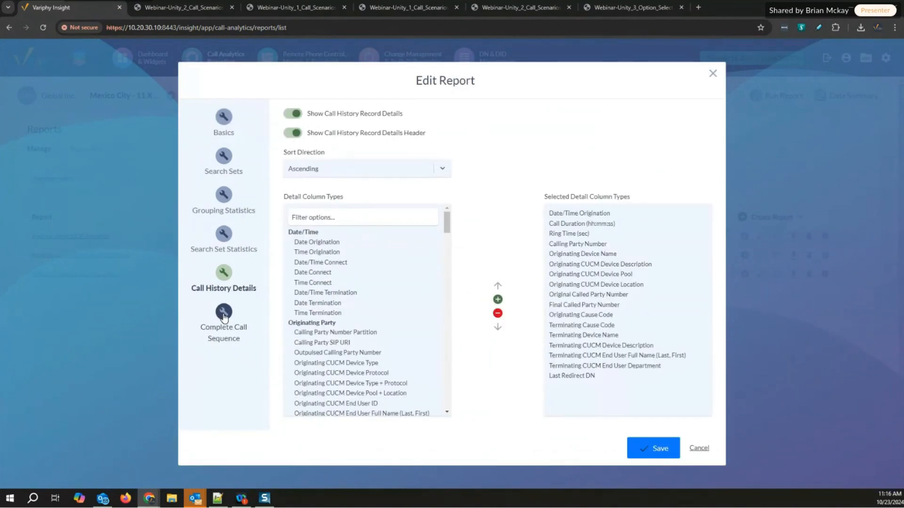
pyautogui.click(295, 114)
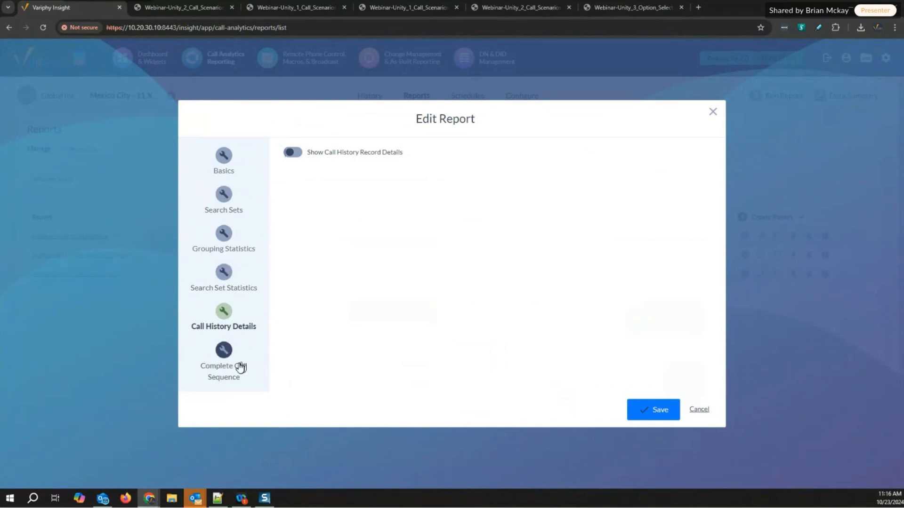
# Step: Examine the Complete Call Sequence search set Option 1 - Self Help and its criteria, demonstrating how to add and remove a blank search set
pyautogui.click(225, 352)
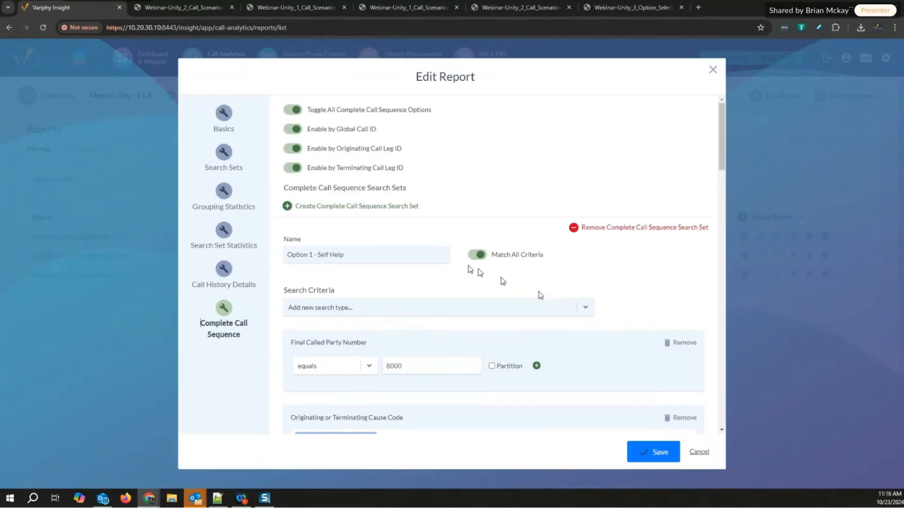
pyautogui.scroll(-4, 393, 218)
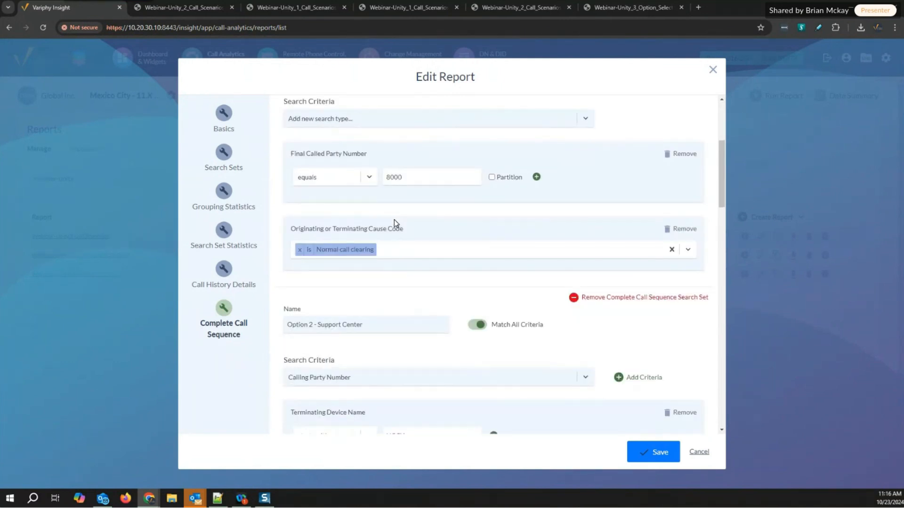
pyautogui.scroll(4, 394, 219)
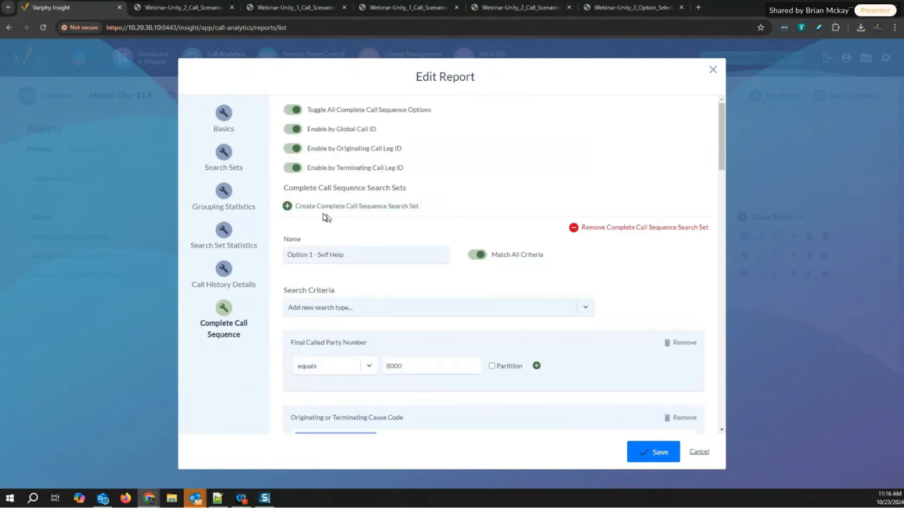
pyautogui.click(287, 207)
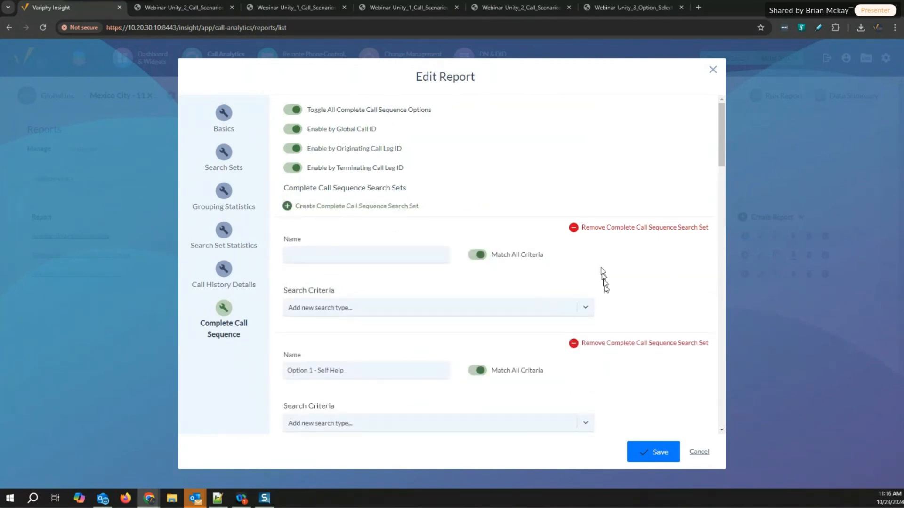
pyautogui.click(577, 236)
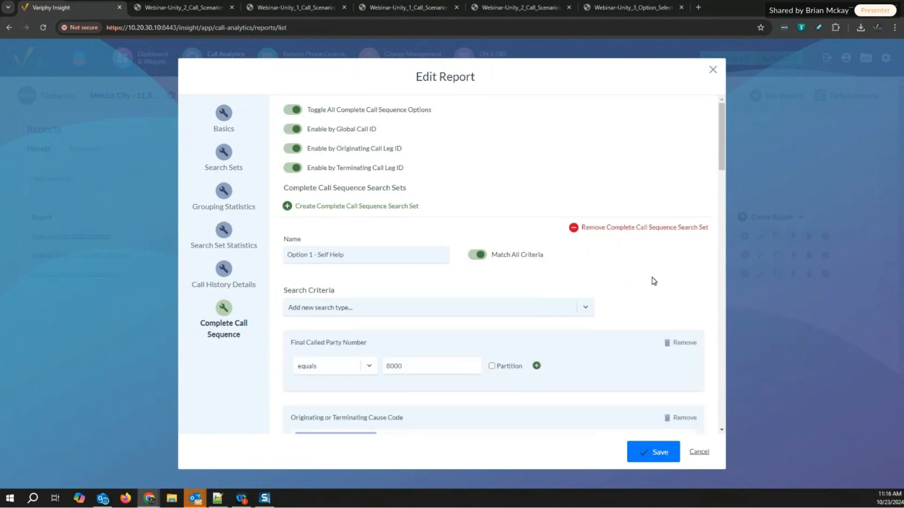
pyautogui.scroll(-2, 654, 281)
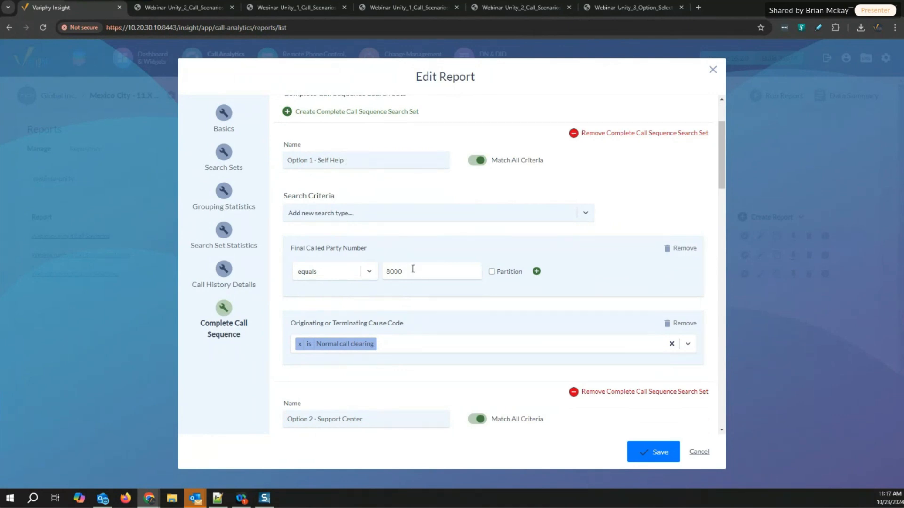
# Step: Compare the criteria of the Option 1 - Self Help search set with the start of the Option 2 - Support Center set
pyautogui.scroll(-1, 413, 269)
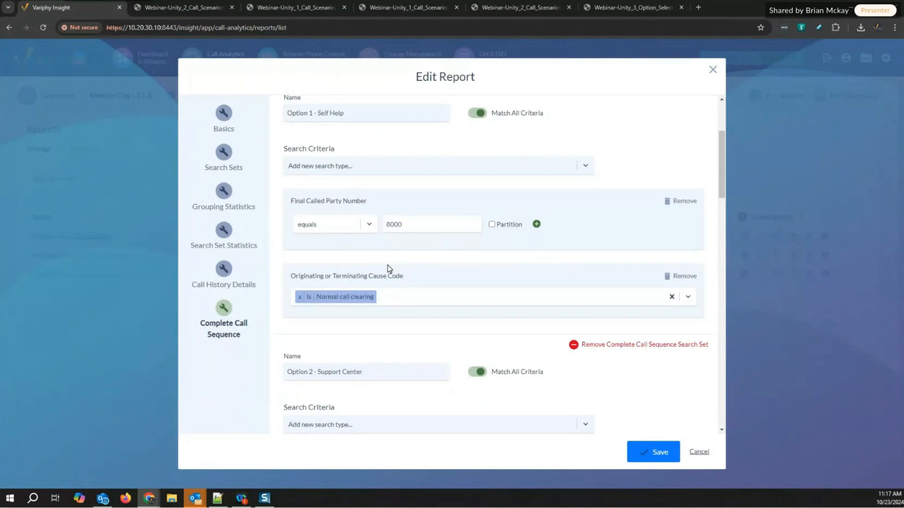
pyautogui.scroll(-2, 388, 266)
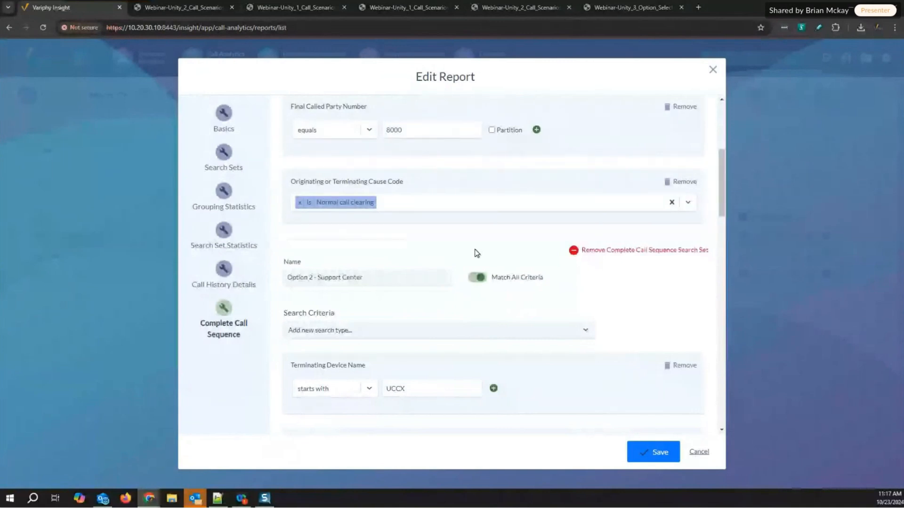
pyautogui.scroll(2, 477, 253)
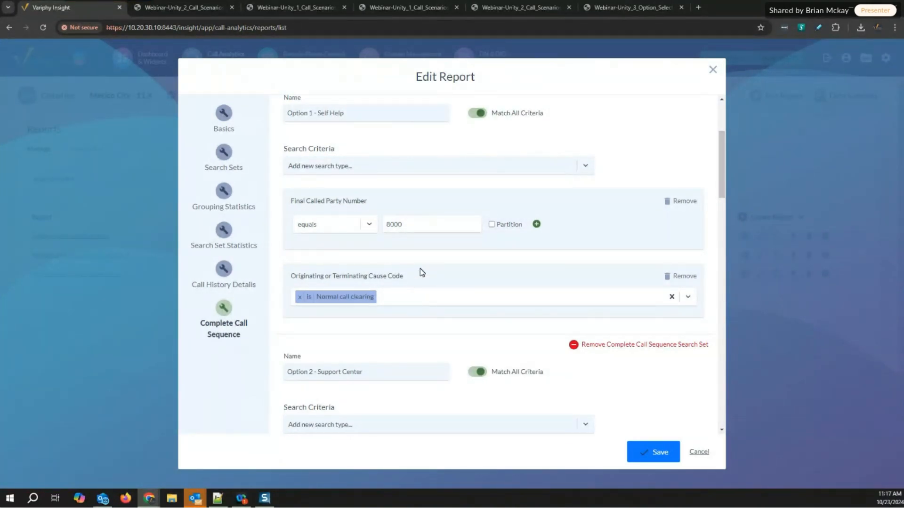
# Step: Switch to the filtered and unfiltered call scenario reports and examine their call sequences, final called party numbers and related calls
pyautogui.click(200, 7)
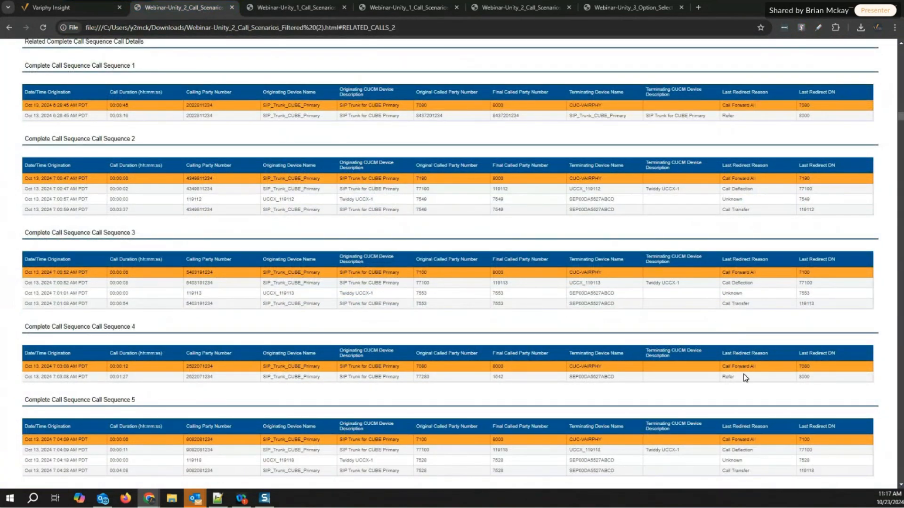
pyautogui.scroll(-20, 678, 357)
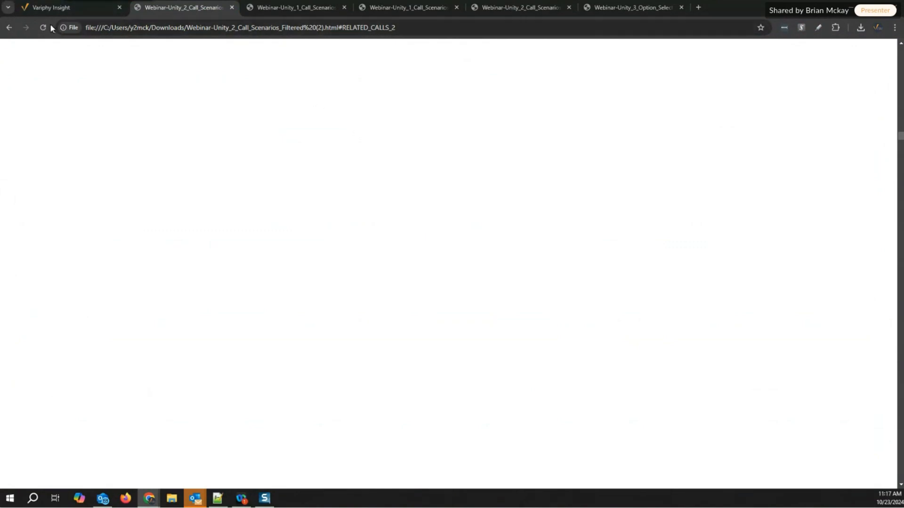
pyautogui.click(263, 8)
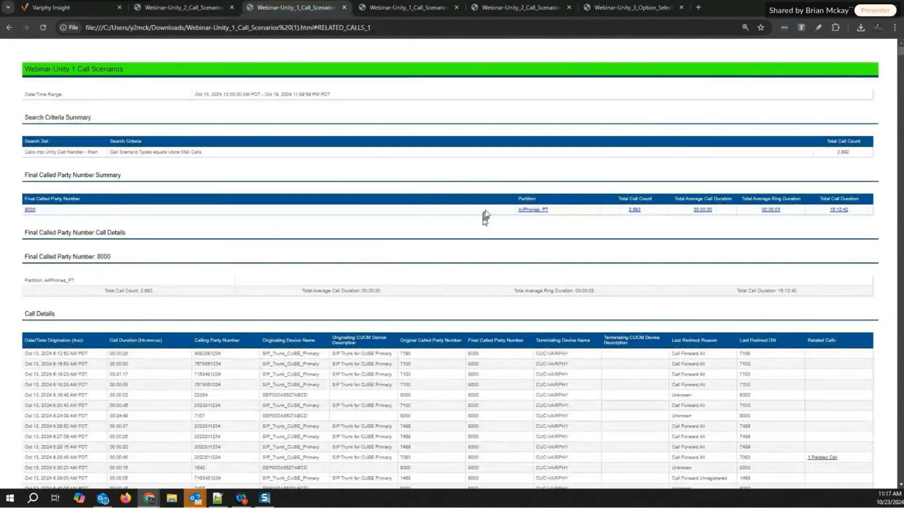
pyautogui.scroll(-1, 485, 217)
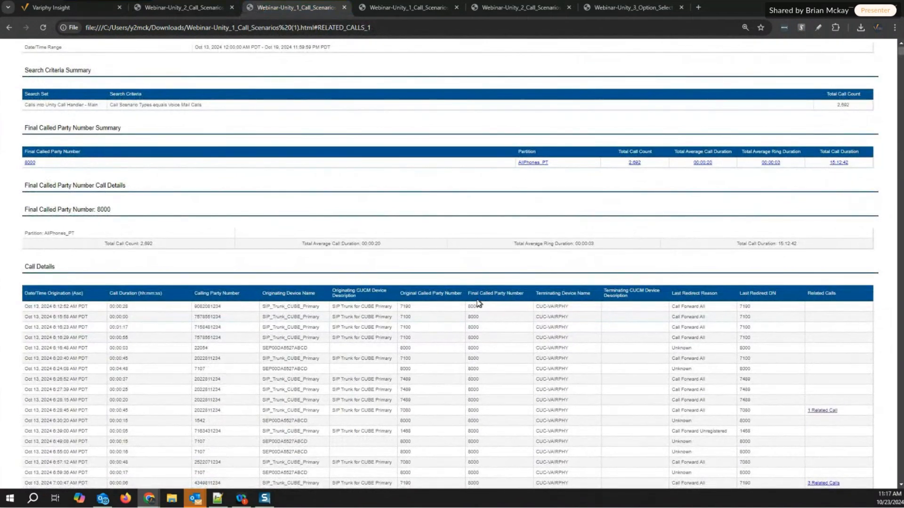
pyautogui.scroll(-8, 793, 335)
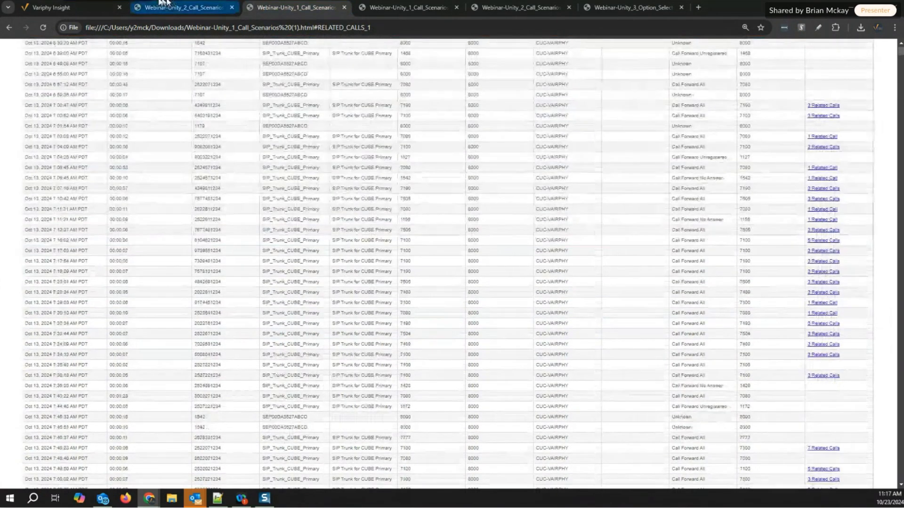
# Step: Return to the report editor, turn on Show Call History Record Details and review the selected detail column types
pyautogui.click(76, 6)
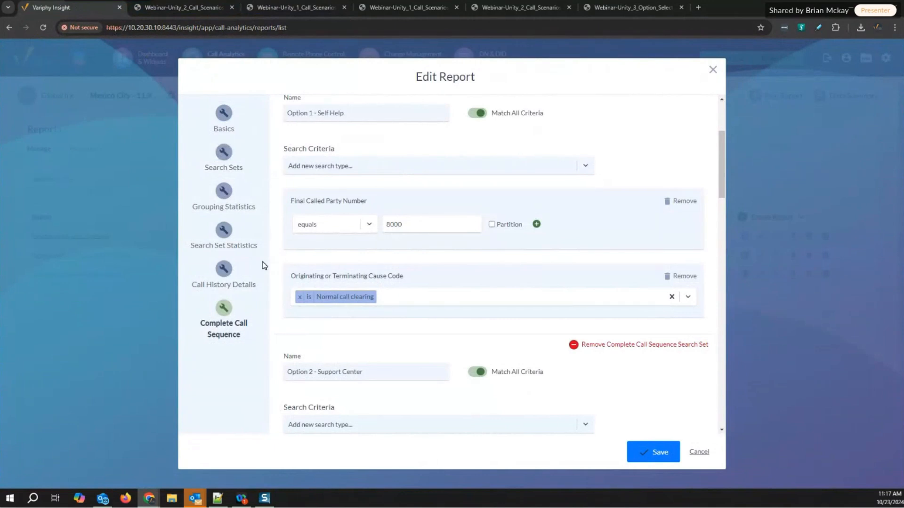
pyautogui.click(223, 269)
pyautogui.click(292, 151)
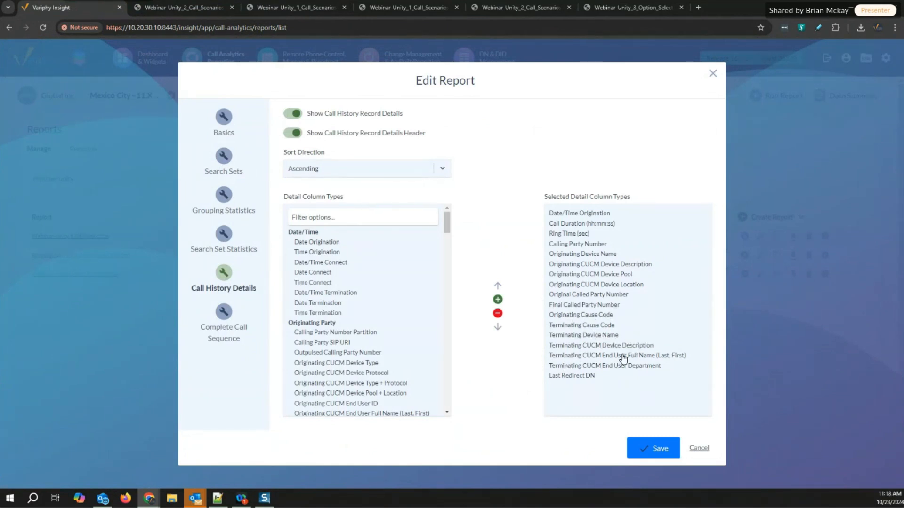
# Step: Examine the Complete Call Sequence search set Option 2 - Support Center, including its terminating device name and original called party number criteria
pyautogui.click(226, 318)
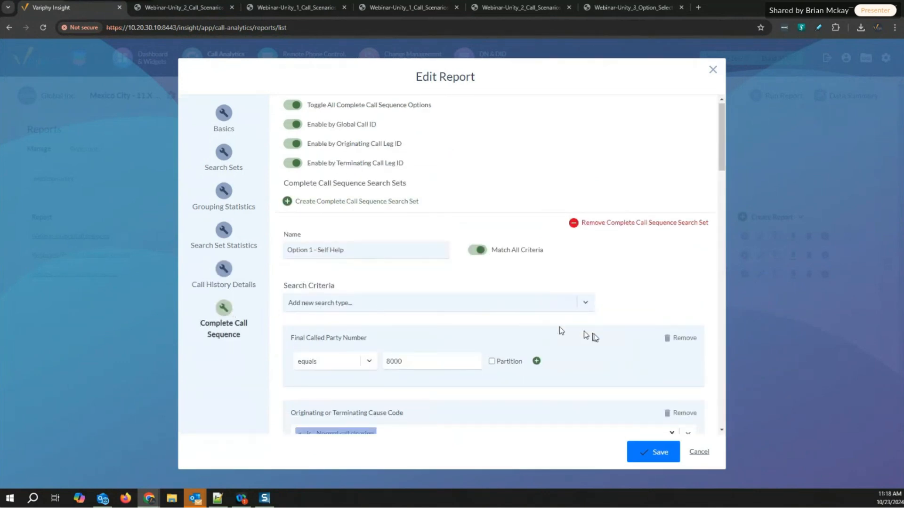
pyautogui.scroll(-3, 589, 335)
pyautogui.scroll(-3, 588, 305)
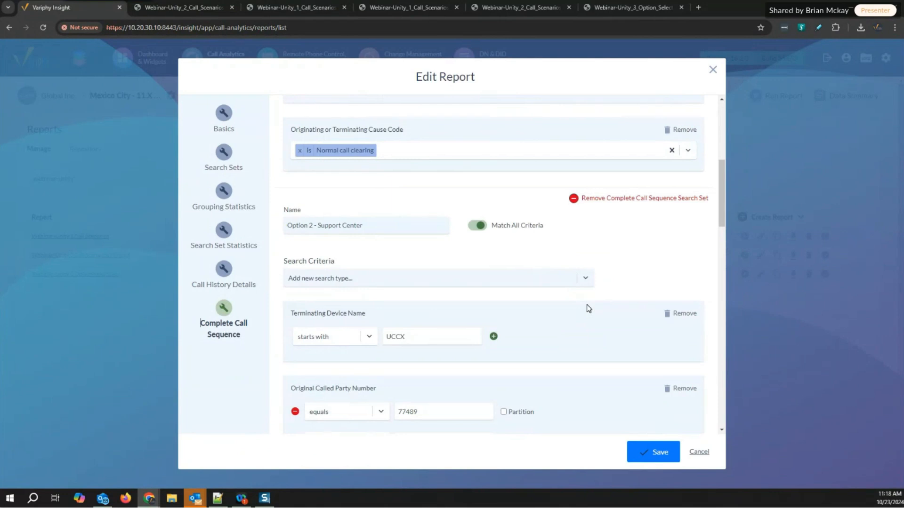
pyautogui.scroll(-1, 587, 305)
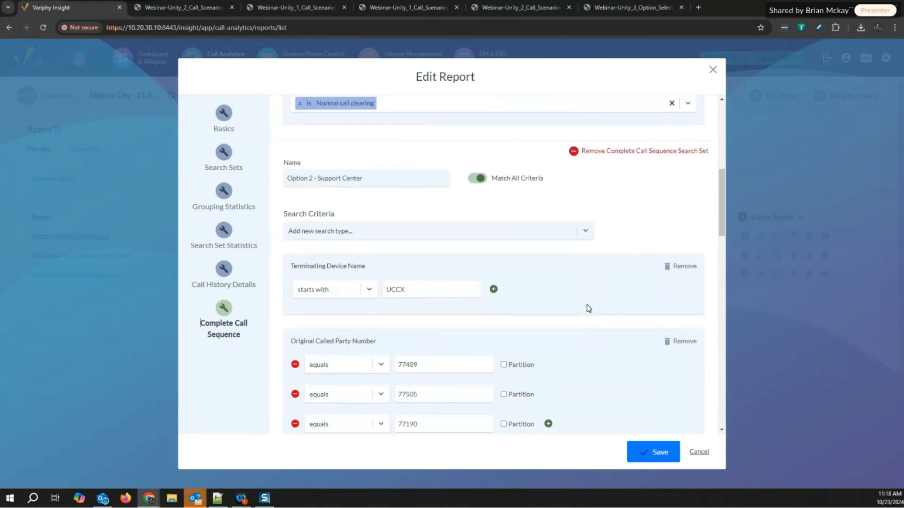
pyautogui.scroll(-1, 586, 309)
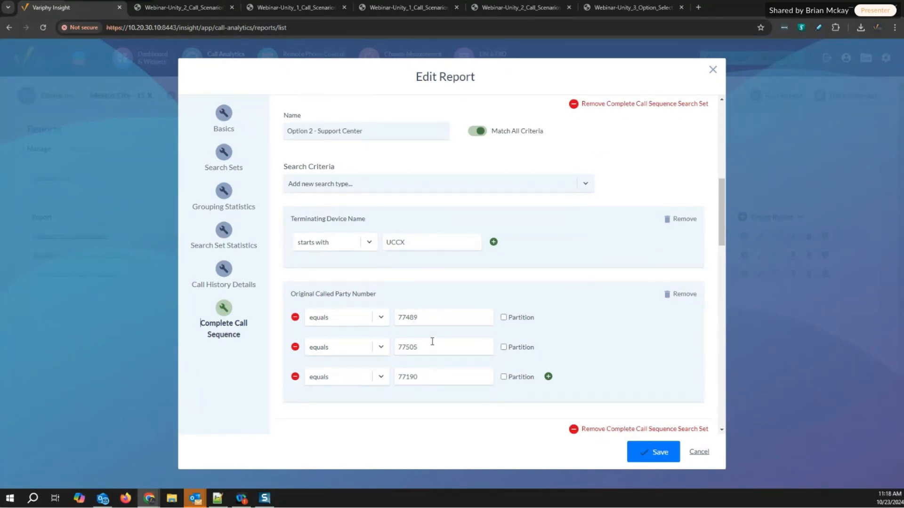
pyautogui.scroll(-2, 605, 368)
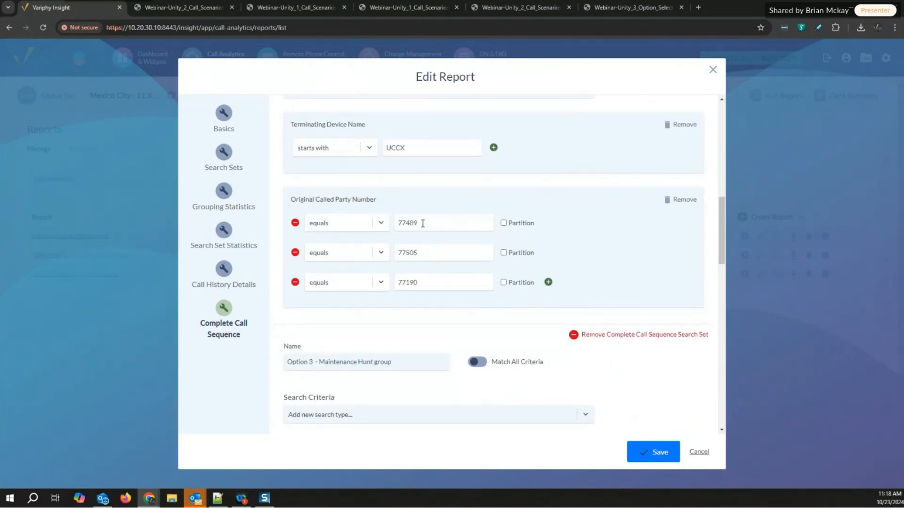
pyautogui.scroll(2, 580, 232)
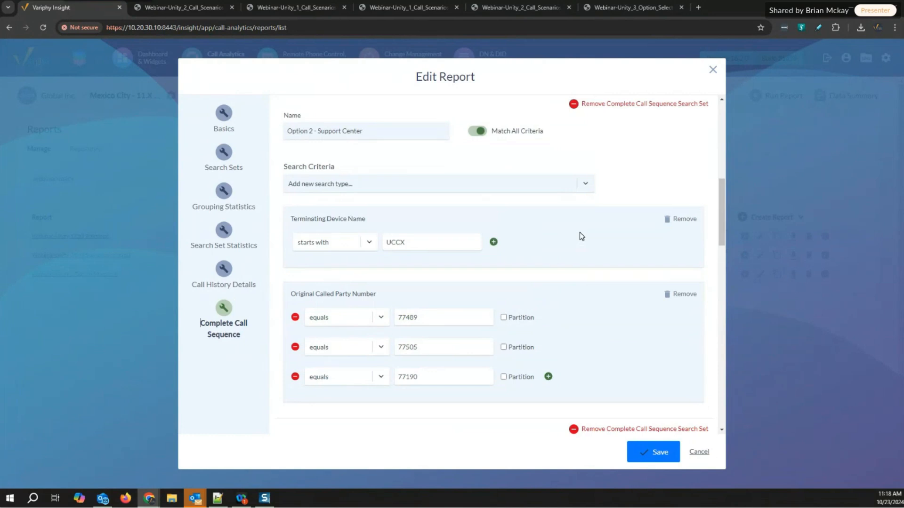
pyautogui.scroll(-2, 580, 233)
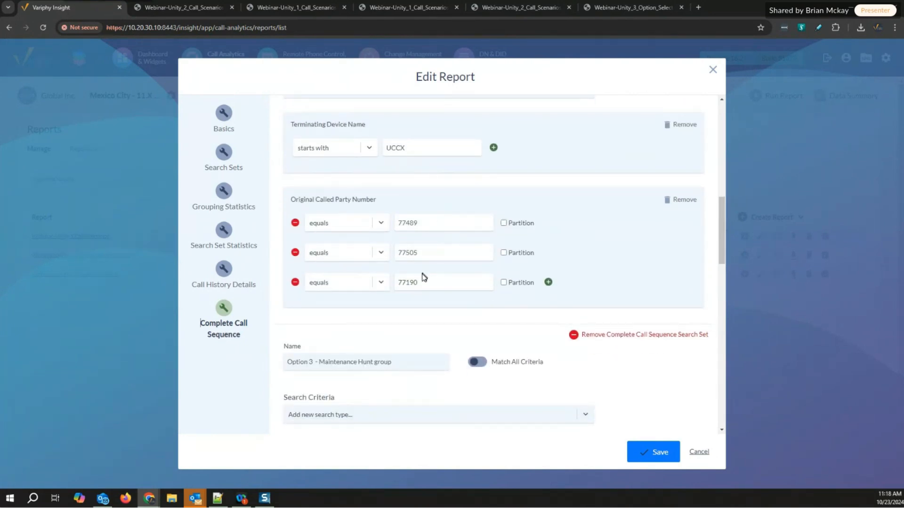
pyautogui.scroll(3, 656, 282)
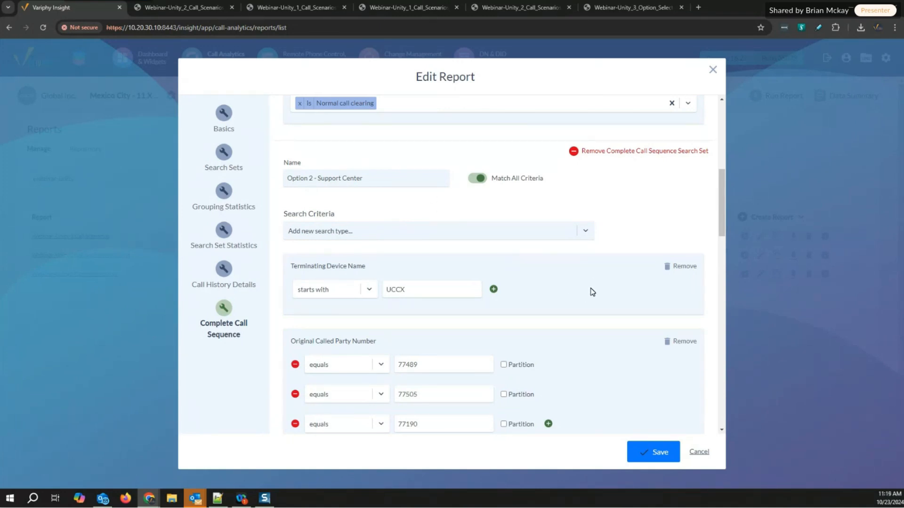
pyautogui.scroll(-1, 592, 292)
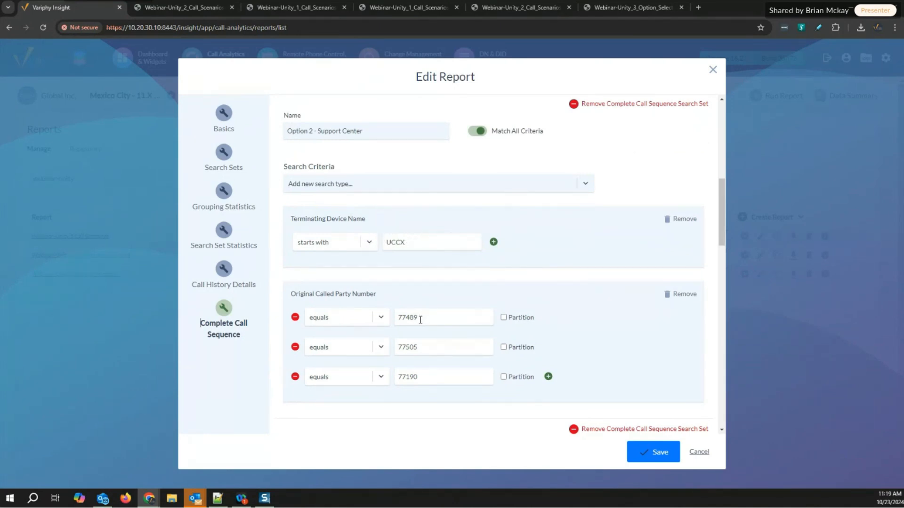
pyautogui.scroll(-1, 595, 332)
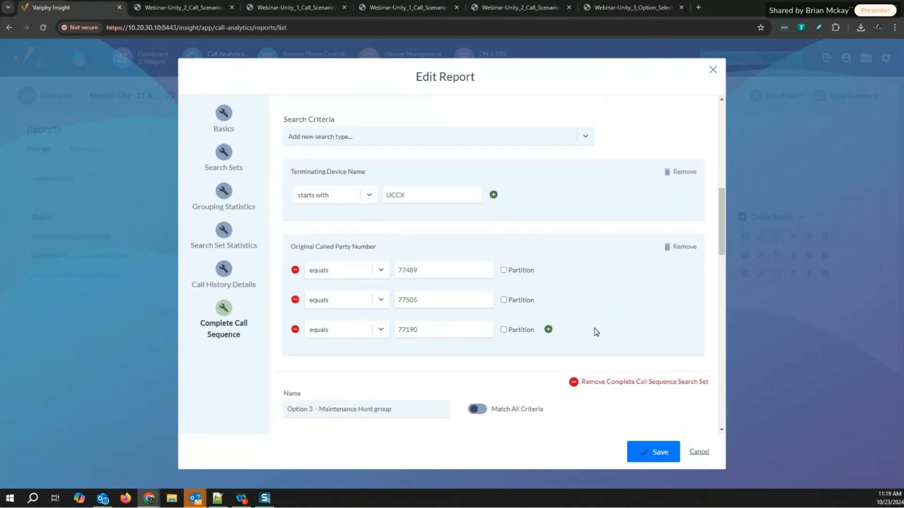
pyautogui.scroll(3, 596, 332)
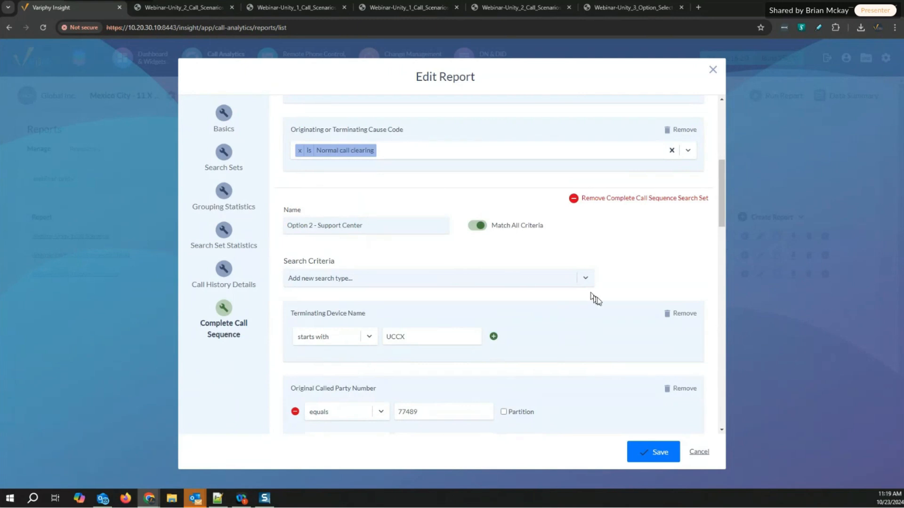
pyautogui.scroll(-1, 599, 303)
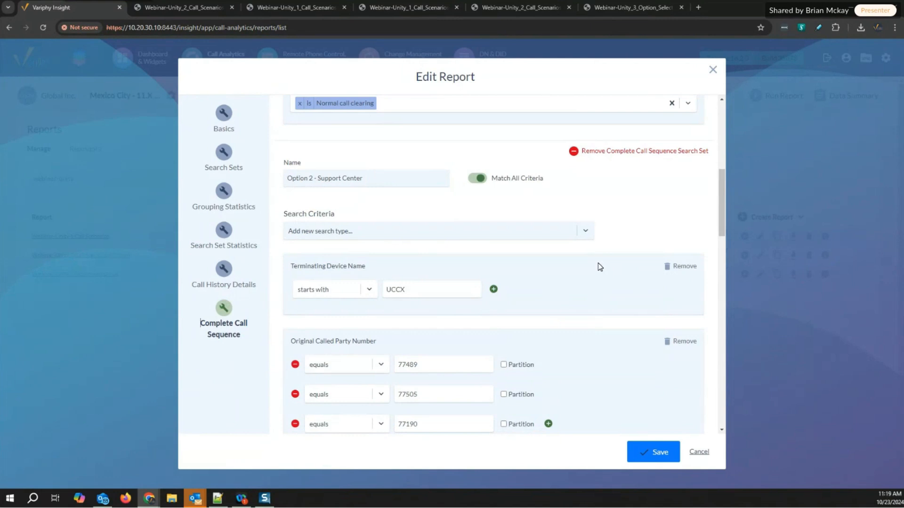
# Step: Examine the Option 3 - Maintenance Hunt group search set and highlight its original called party number
pyautogui.scroll(-5, 600, 267)
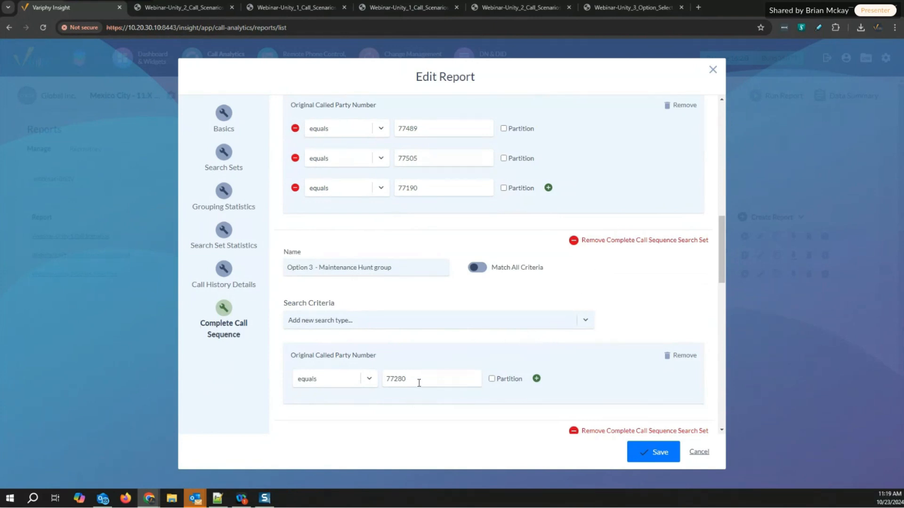
pyautogui.moveTo(416, 381); pyautogui.dragTo(379, 383)
pyautogui.scroll(-1, 440, 383)
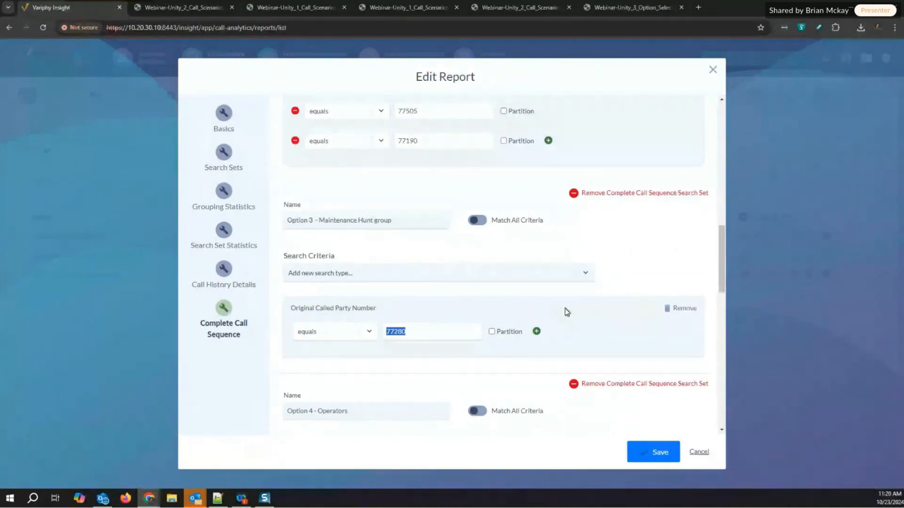
# Step: Examine the Option 4 - Operators search set and its list of final called party numbers
pyautogui.scroll(-1, 566, 309)
pyautogui.scroll(-3, 565, 310)
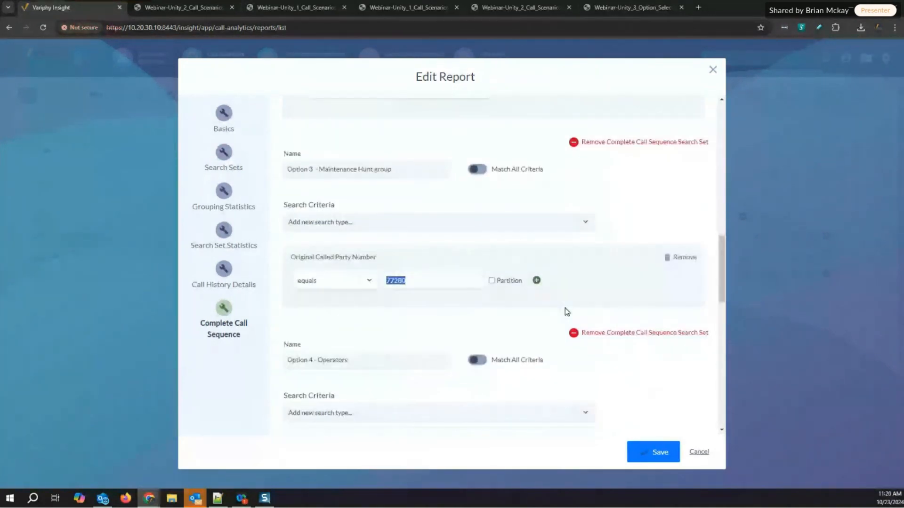
pyautogui.scroll(-1, 567, 311)
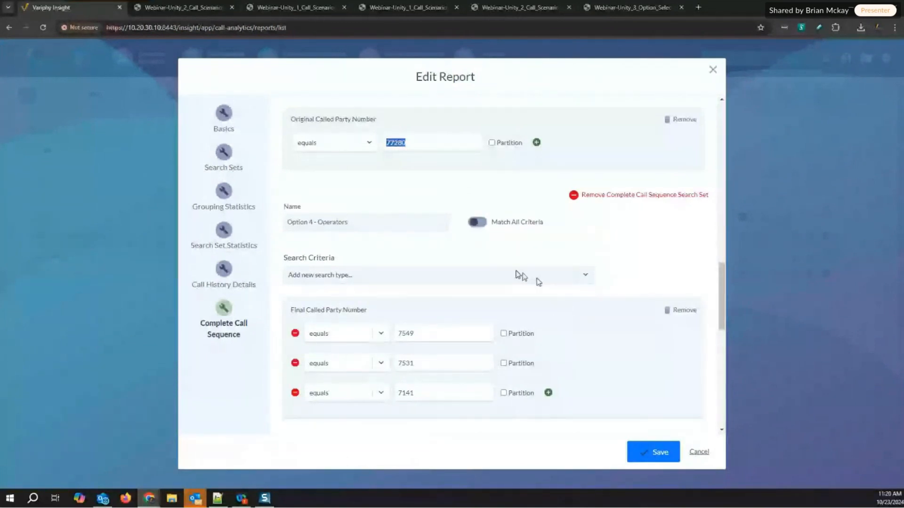
pyautogui.scroll(1, 407, 306)
pyautogui.scroll(-3, 417, 301)
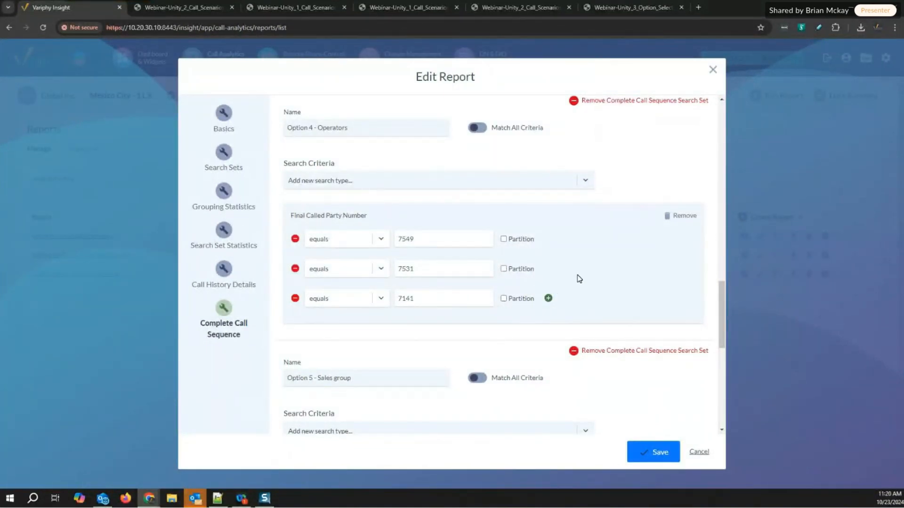
# Step: Examine the Option 5 - Sales group search set and its Terminating CUCM Department criterion
pyautogui.scroll(-3, 579, 279)
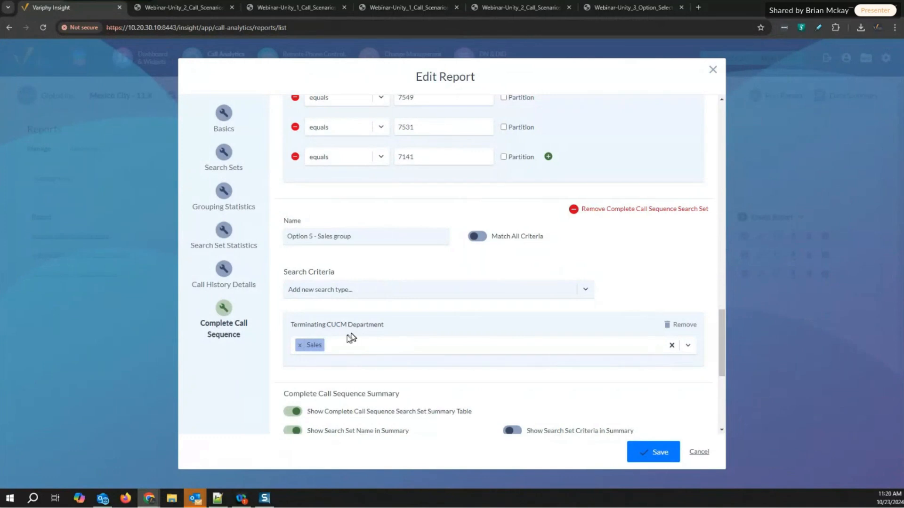
pyautogui.scroll(1, 404, 319)
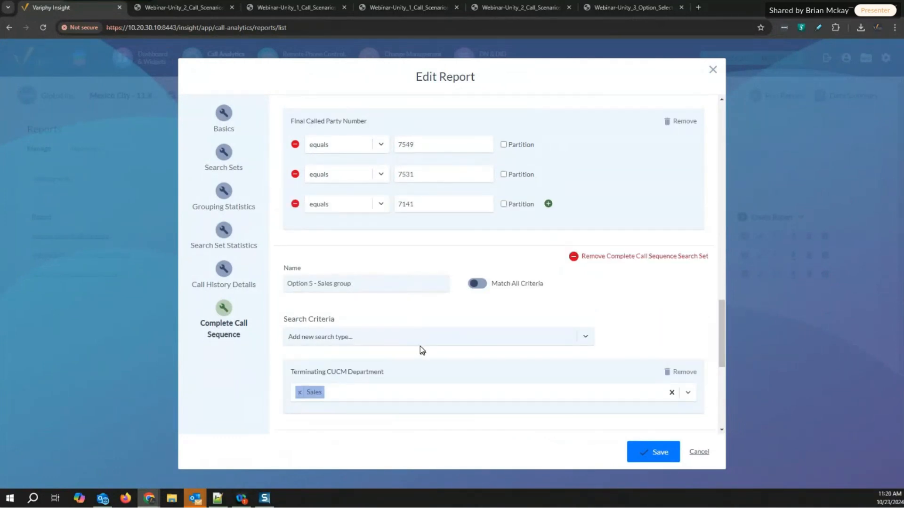
pyautogui.scroll(-1, 476, 391)
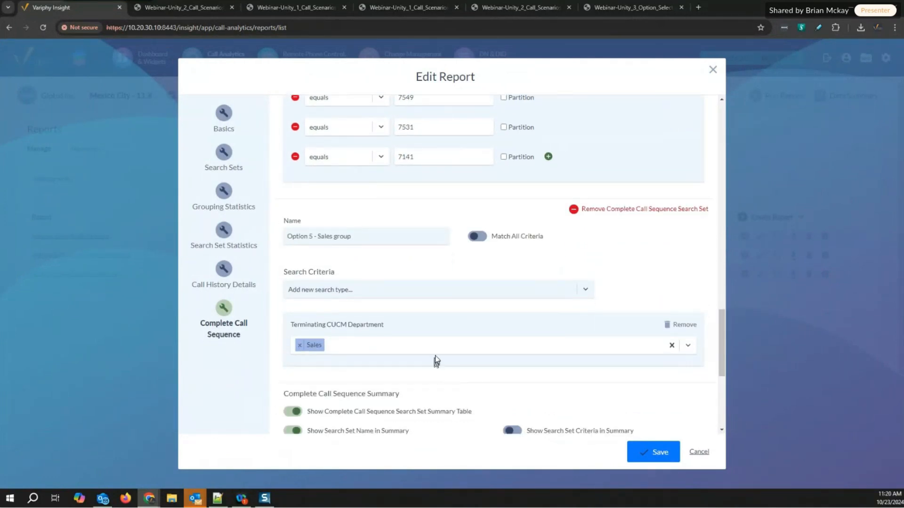
# Step: Review the Complete Call Sequence search sets again from Option 1 - Self Help through Option 5 - Sales group
pyautogui.scroll(4, 485, 319)
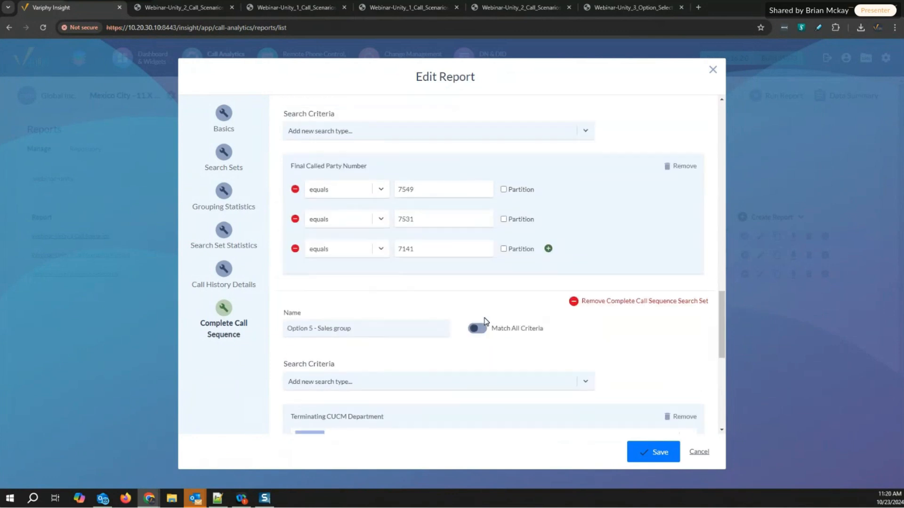
pyautogui.scroll(7, 485, 315)
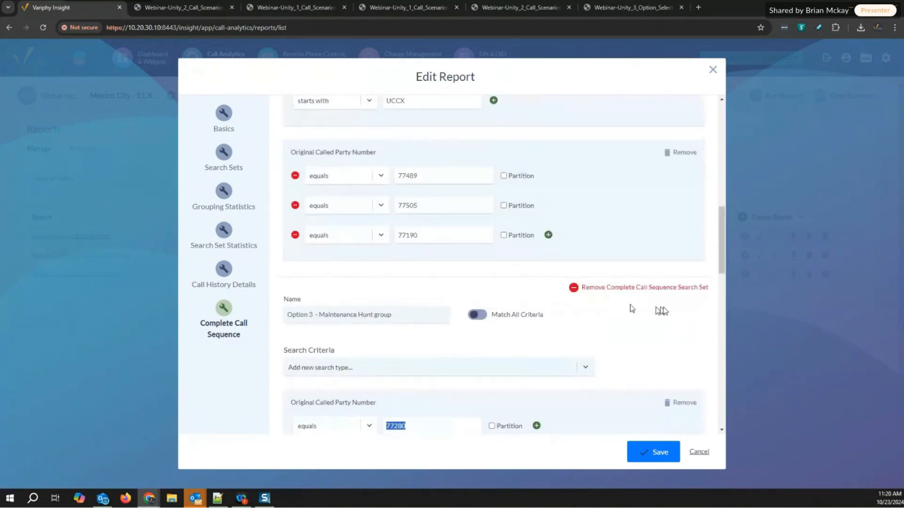
pyautogui.scroll(8, 569, 276)
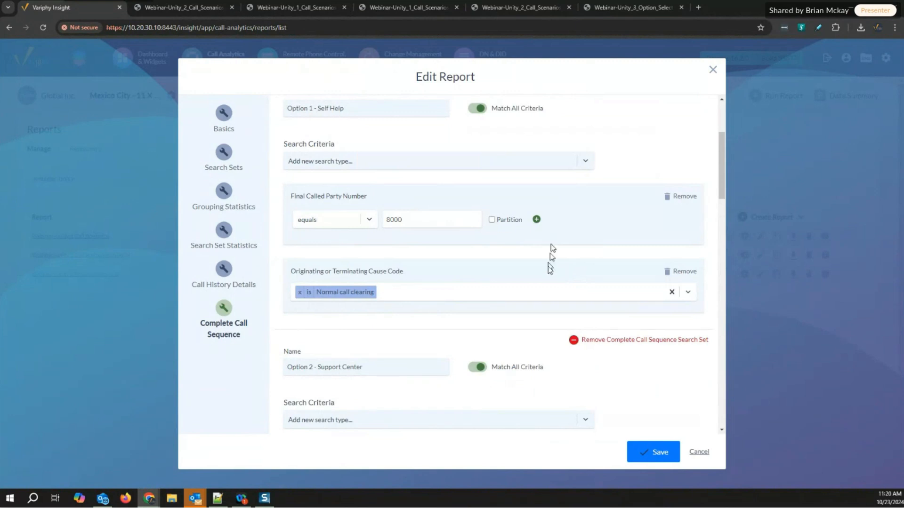
pyautogui.scroll(-5, 564, 337)
pyautogui.scroll(-10, 562, 353)
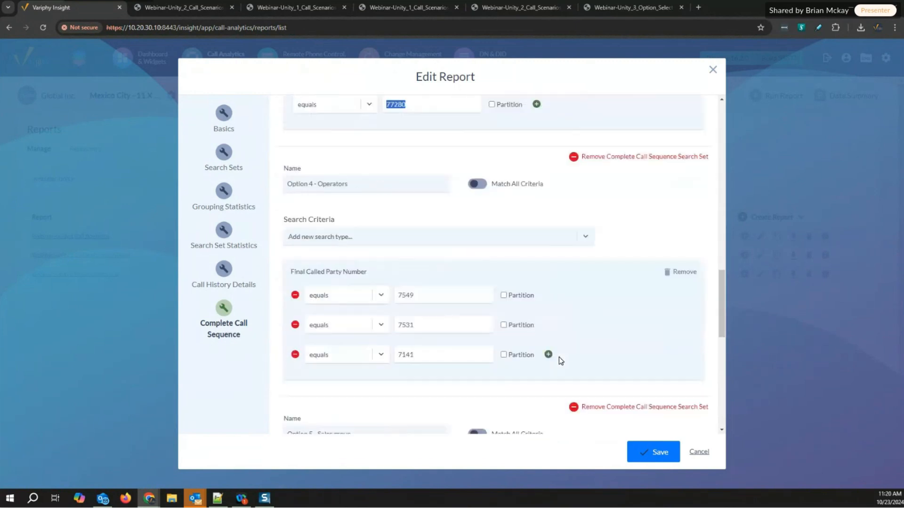
pyautogui.scroll(-1, 484, 317)
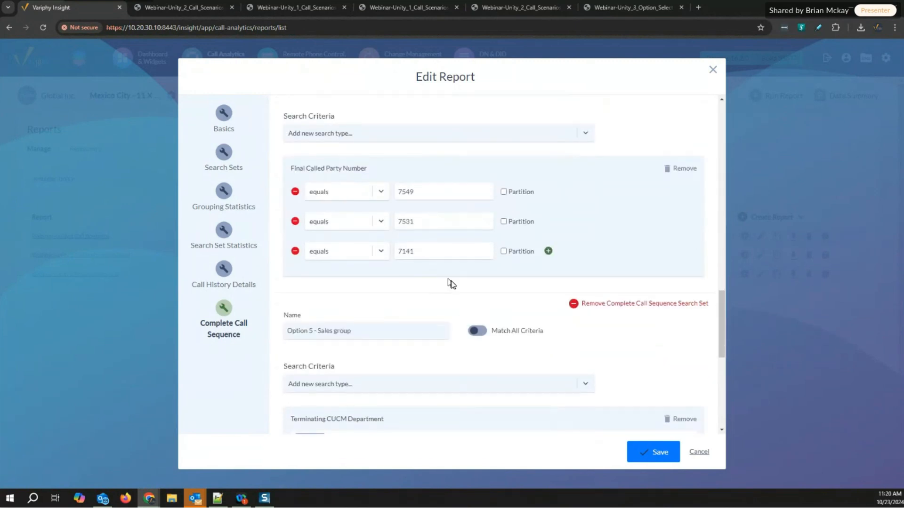
# Step: Examine the Complete Call Sequence Summary settings and the available call statistic data types following the Option 5 - Sales group search set
pyautogui.scroll(-2, 460, 268)
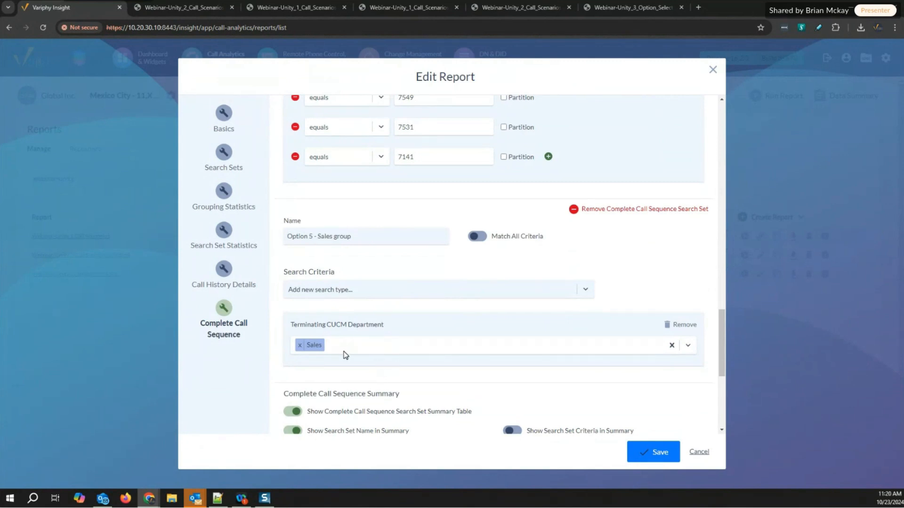
pyautogui.scroll(-1, 345, 355)
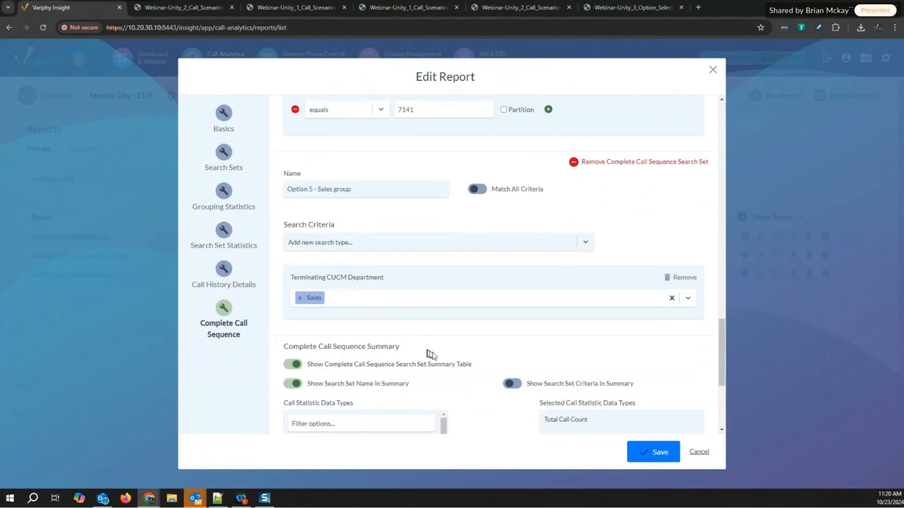
pyautogui.scroll(-1, 441, 349)
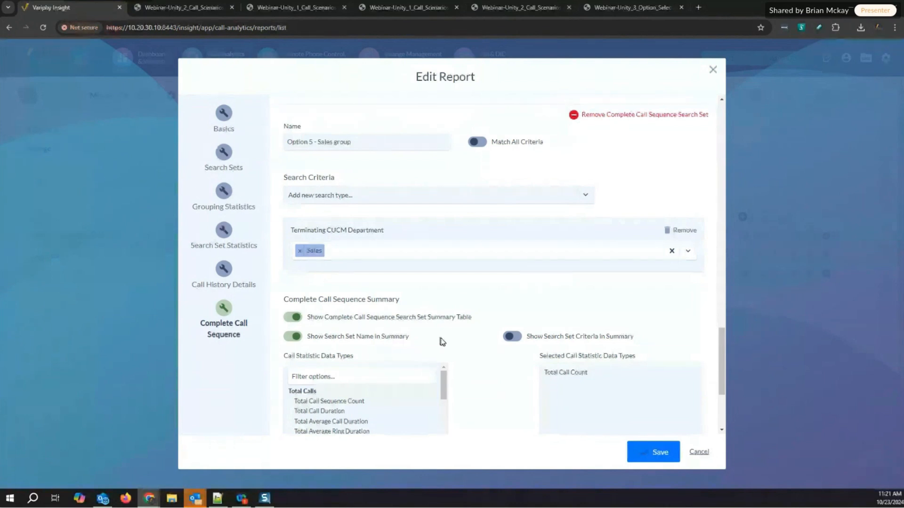
pyautogui.scroll(-3, 447, 339)
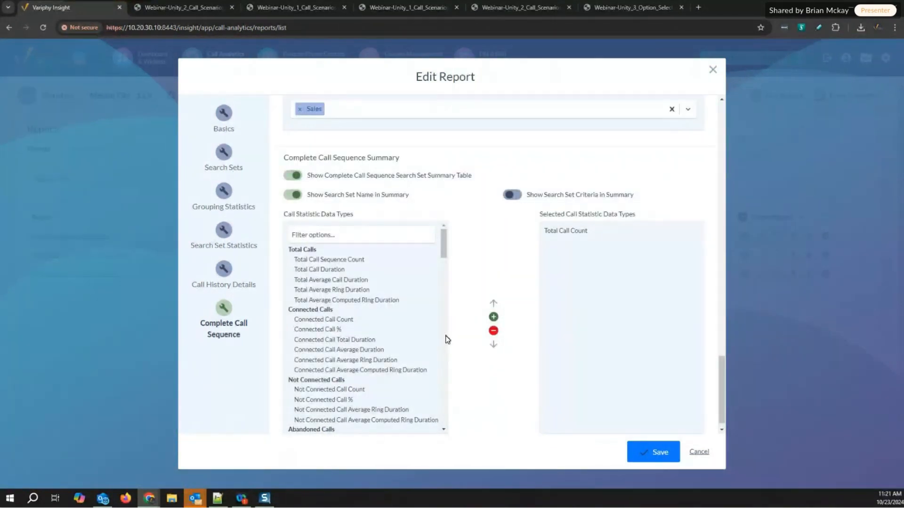
pyautogui.moveTo(442, 231); pyautogui.dragTo(442, 263)
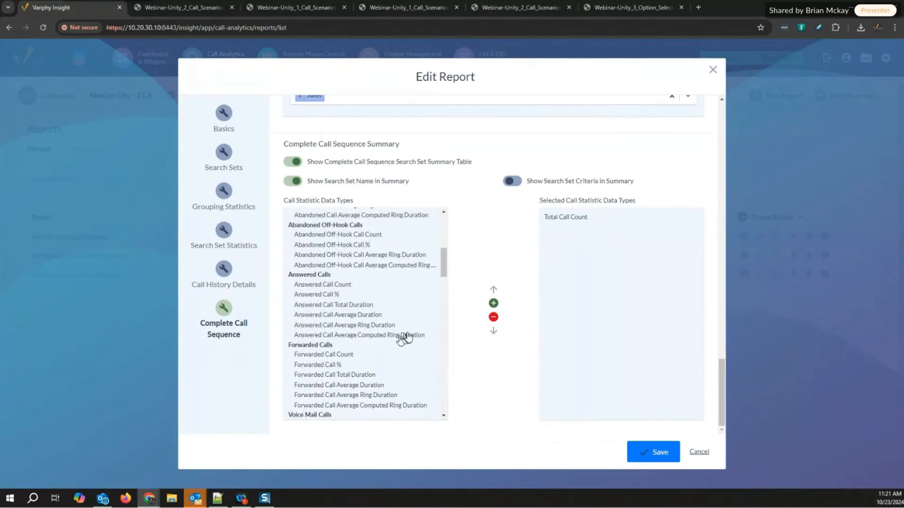
pyautogui.scroll(3, 409, 334)
pyautogui.scroll(3, 413, 330)
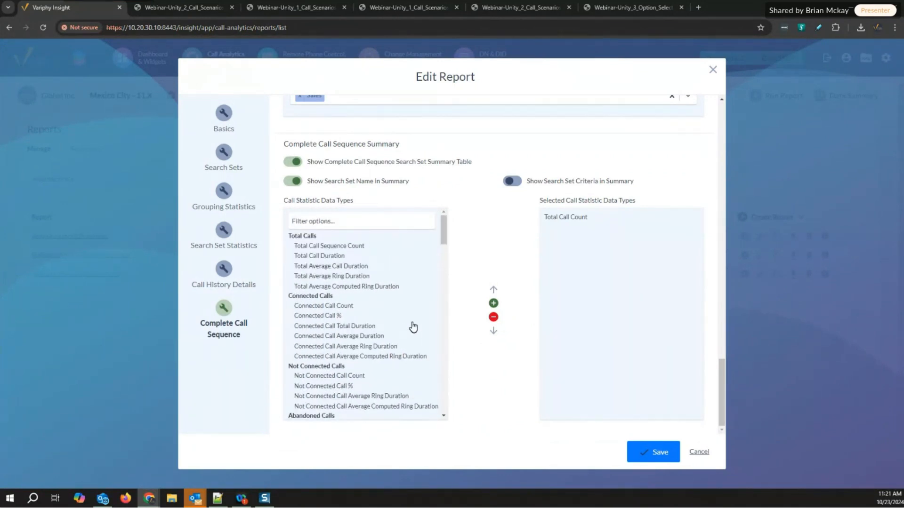
pyautogui.scroll(3, 414, 326)
pyautogui.scroll(-3, 413, 326)
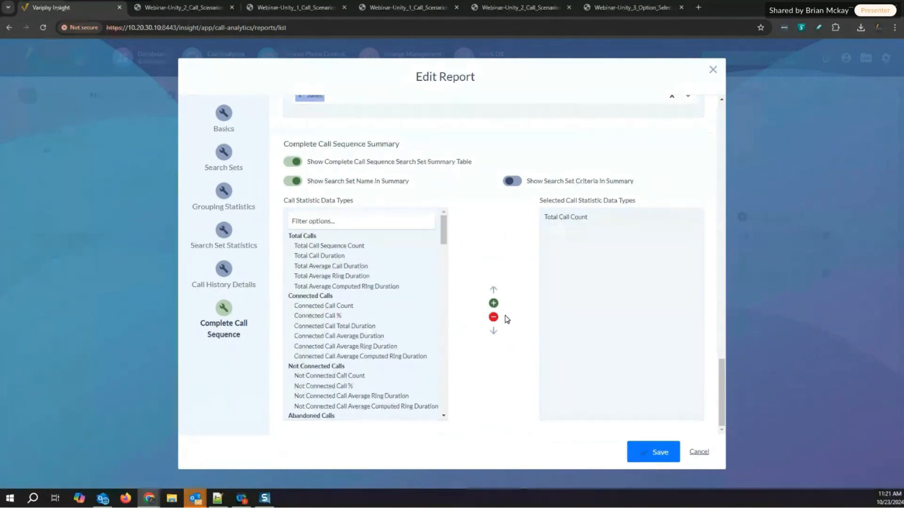
# Step: Save the edited report and run Webinar-Unity 3 Option Selections as an HTML download
pyautogui.click(654, 459)
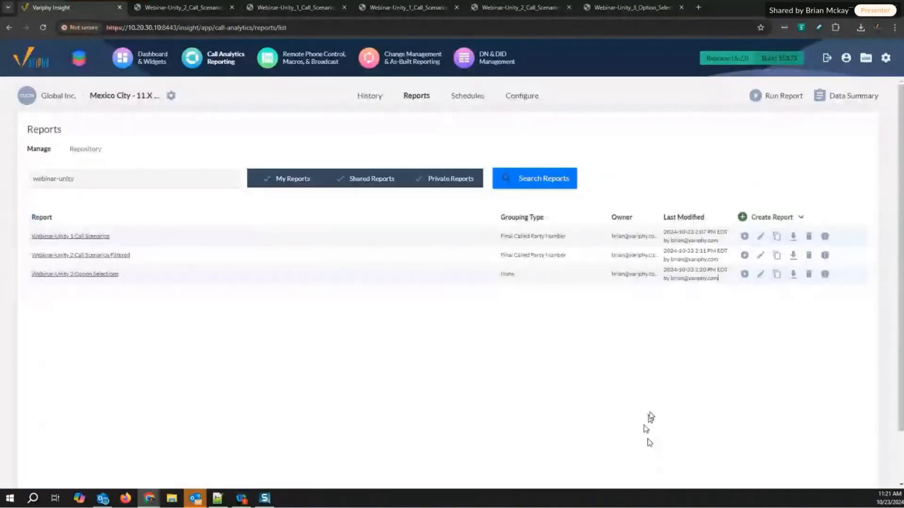
pyautogui.click(744, 274)
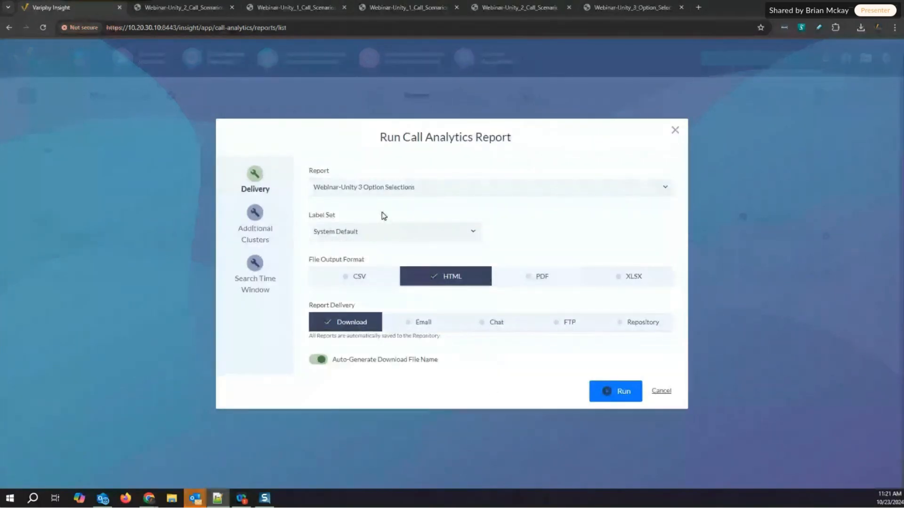
pyautogui.click(259, 269)
pyautogui.click(612, 376)
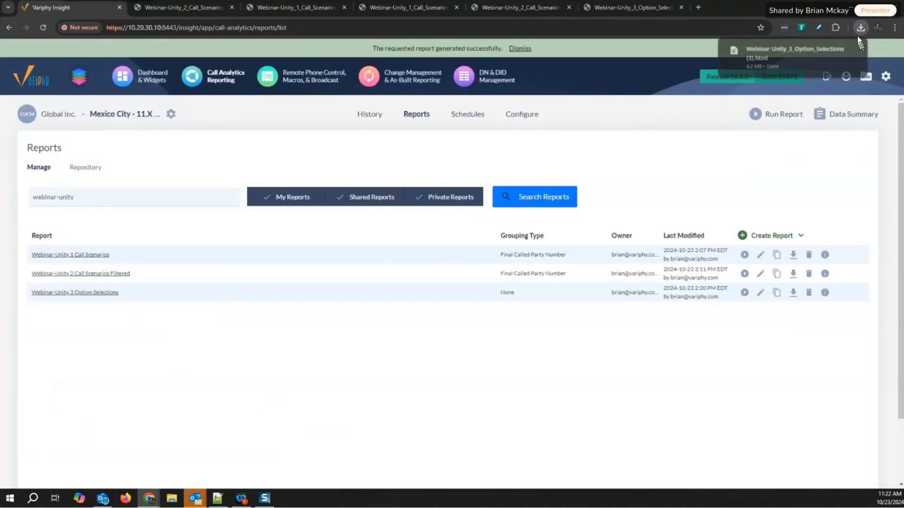
# Step: Open the newly downloaded Option Selections report and review its Complete Call Sequence summary and the Related Calls column in Call Details
pyautogui.click(789, 46)
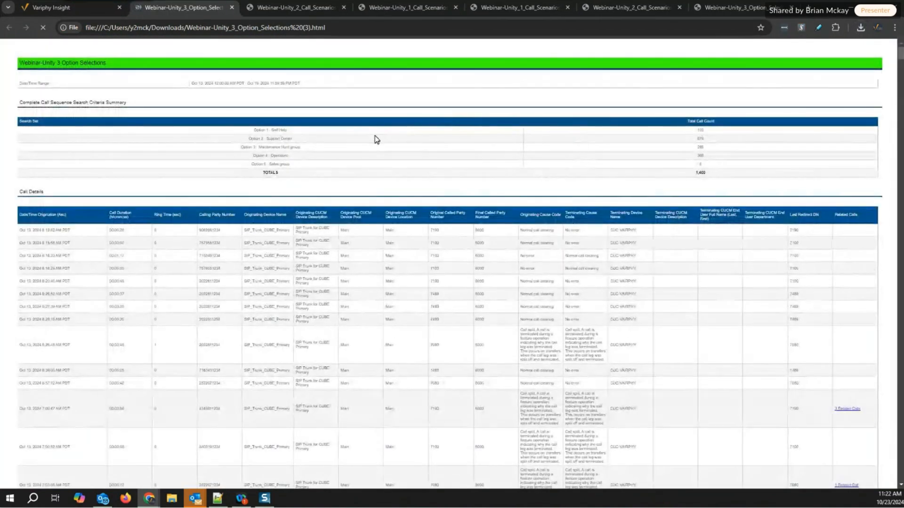
pyautogui.scroll(-1, 851, 325)
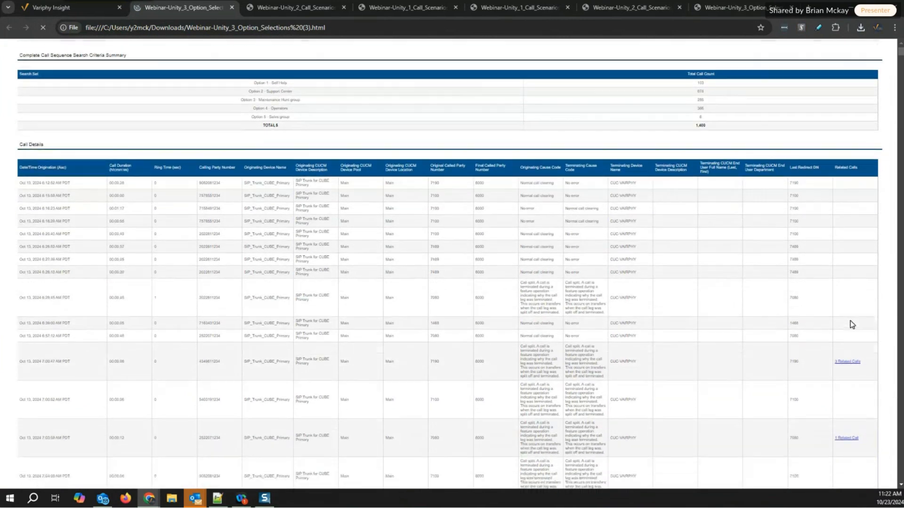
pyautogui.scroll(1, 851, 325)
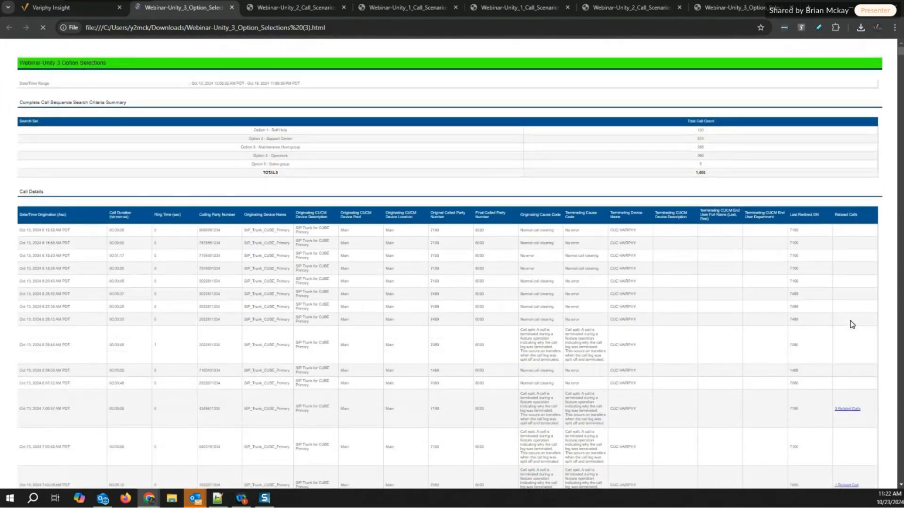